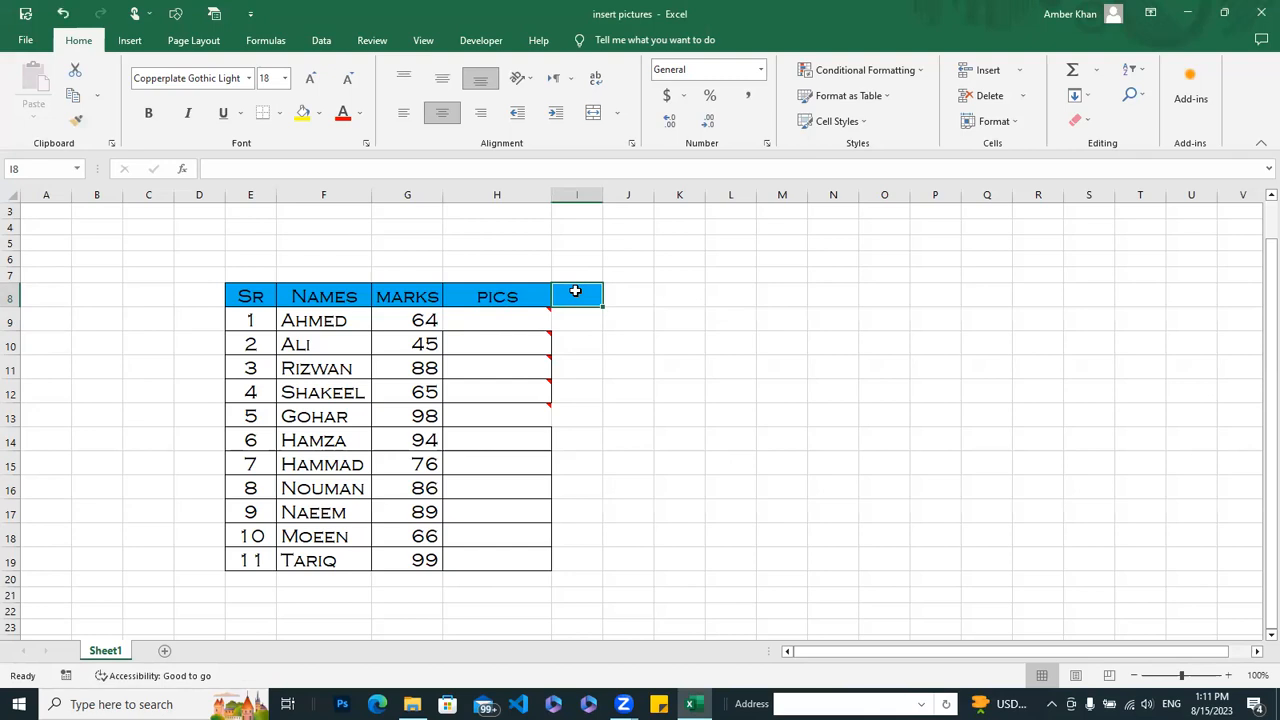
click(634, 294)
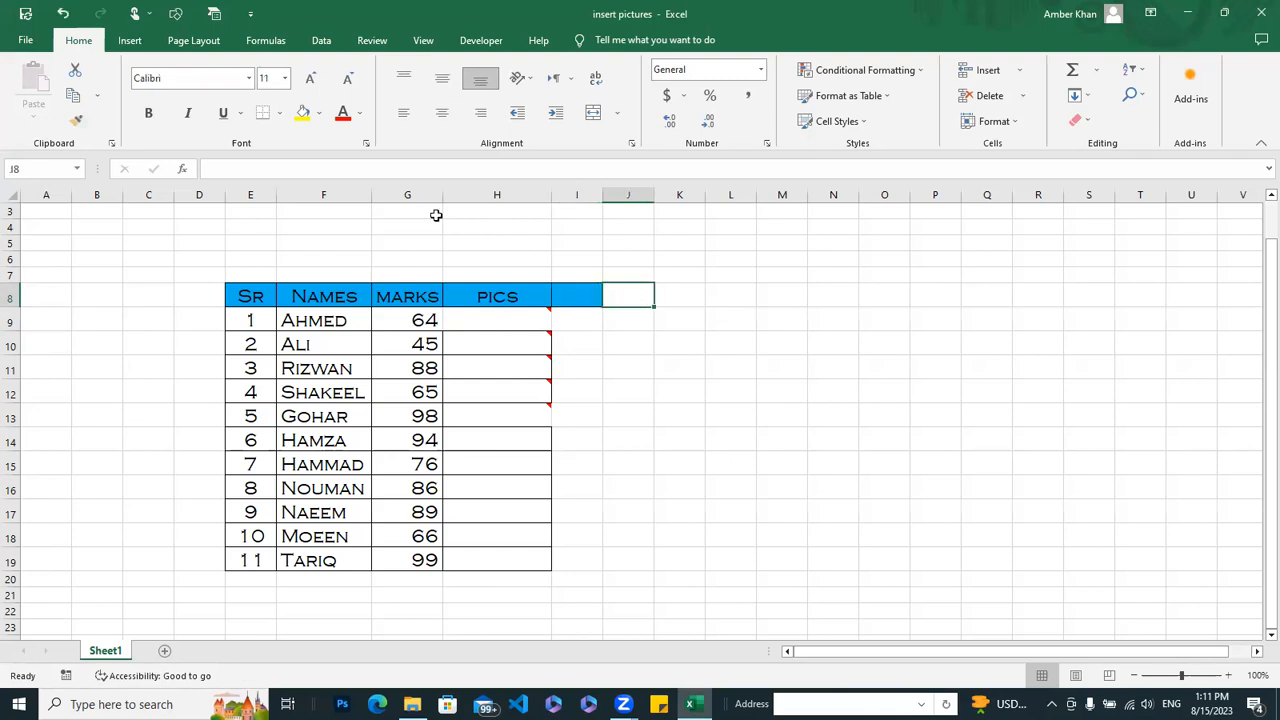
click(76, 120)
click(630, 292)
Step: Copy the header formatting from I8 to J8 and K8, and widen columns I through K equally to about the PICS column's width
click(590, 297)
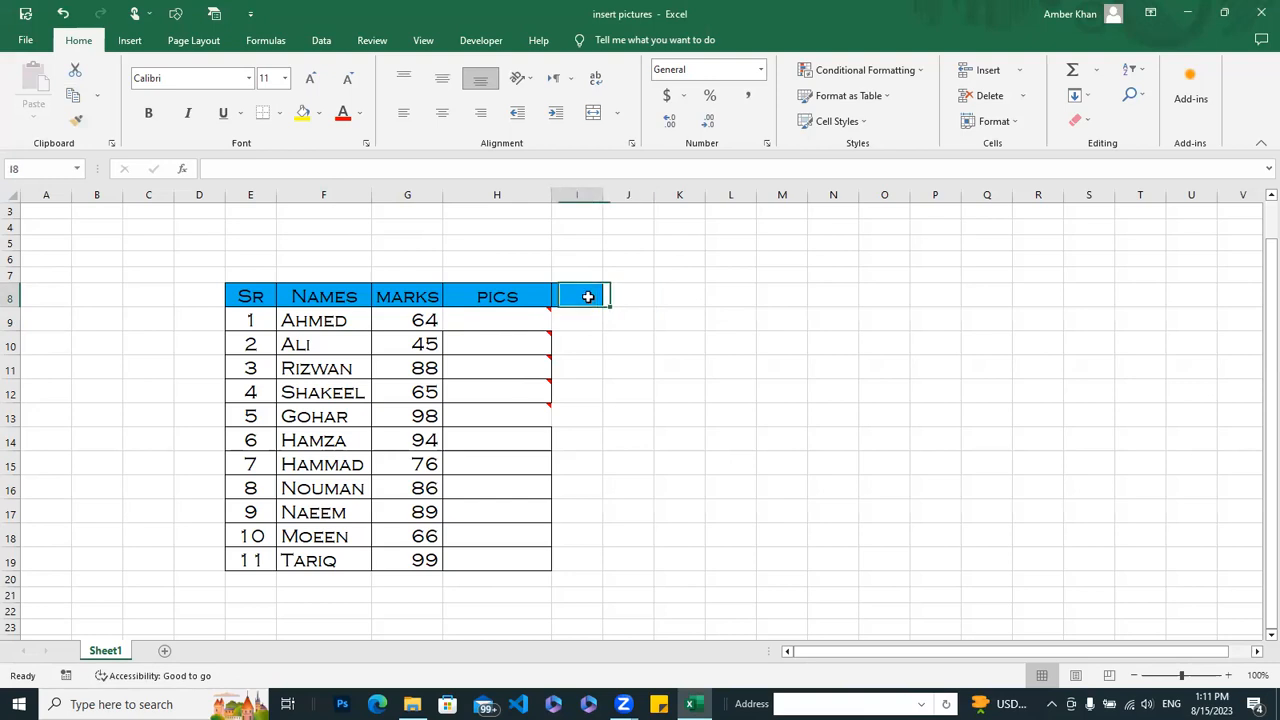
click(84, 129)
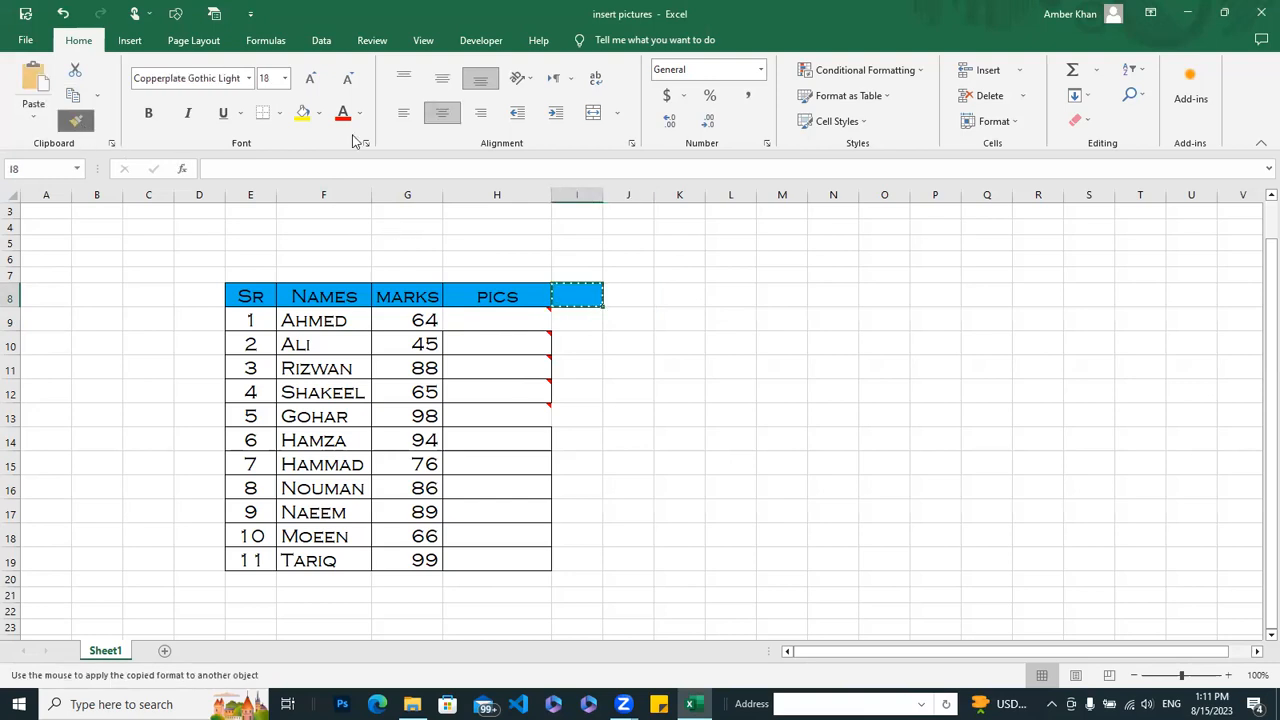
click(629, 292)
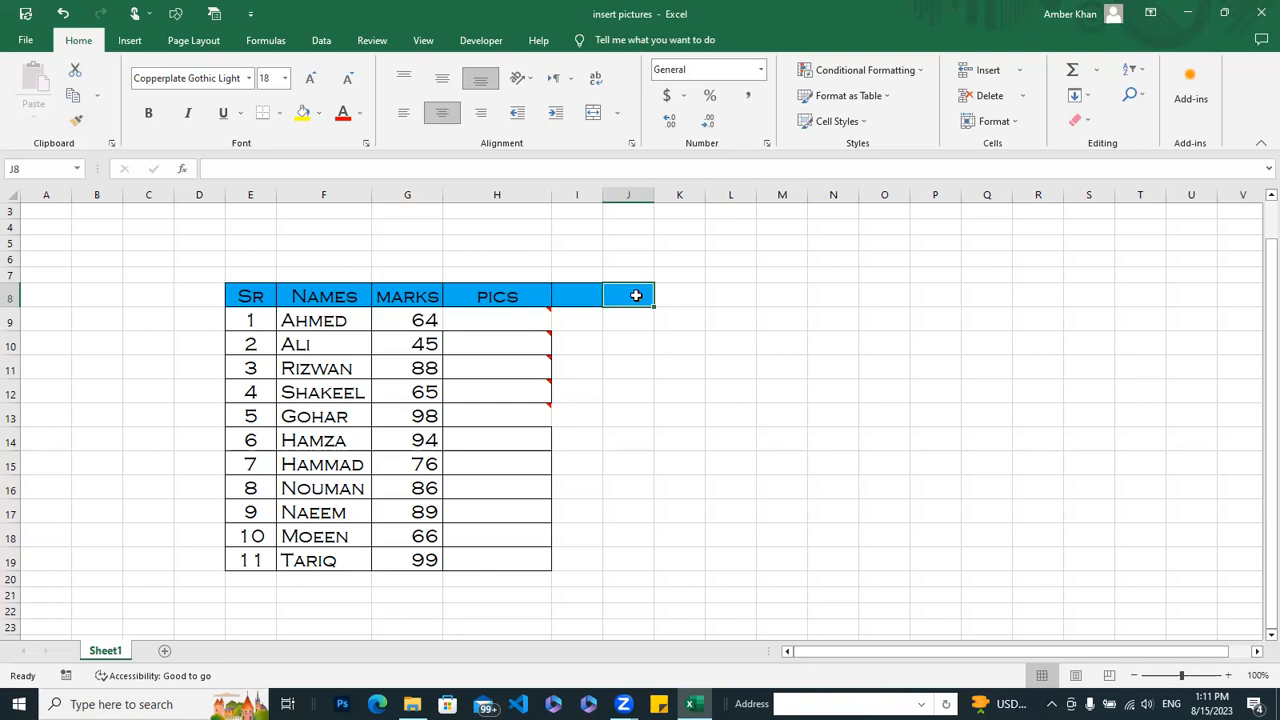
click(77, 121)
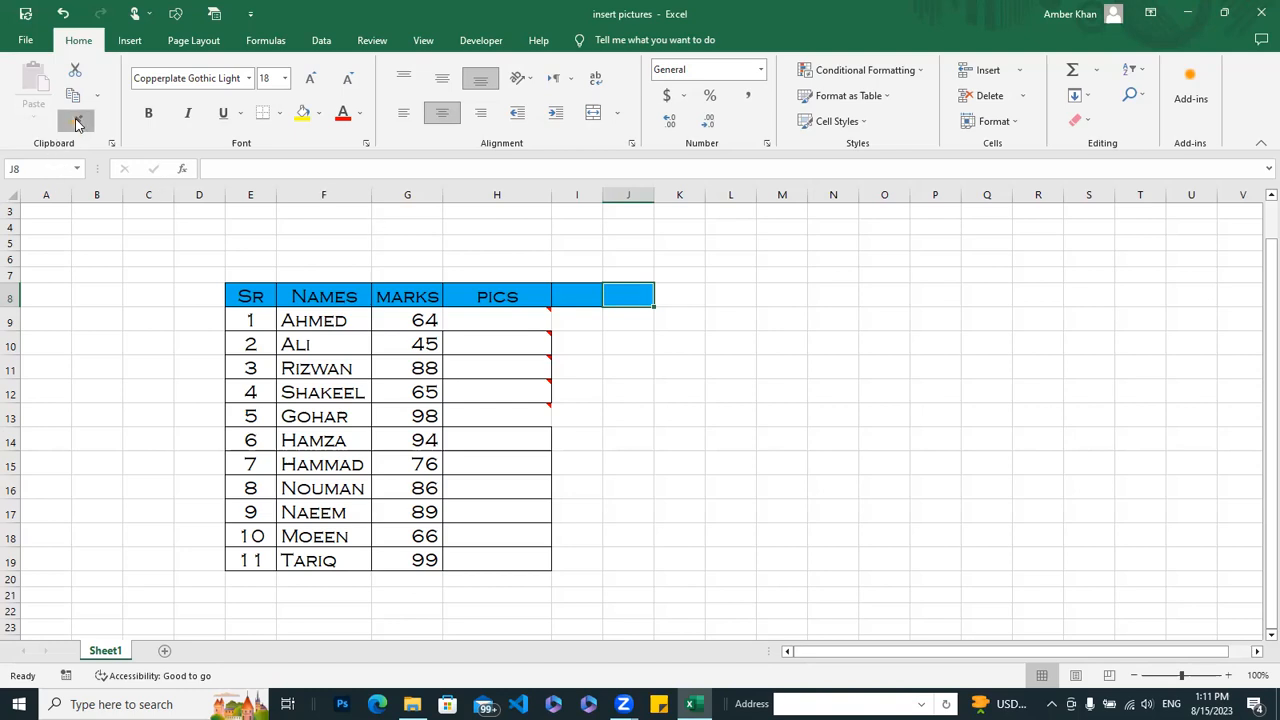
click(676, 289)
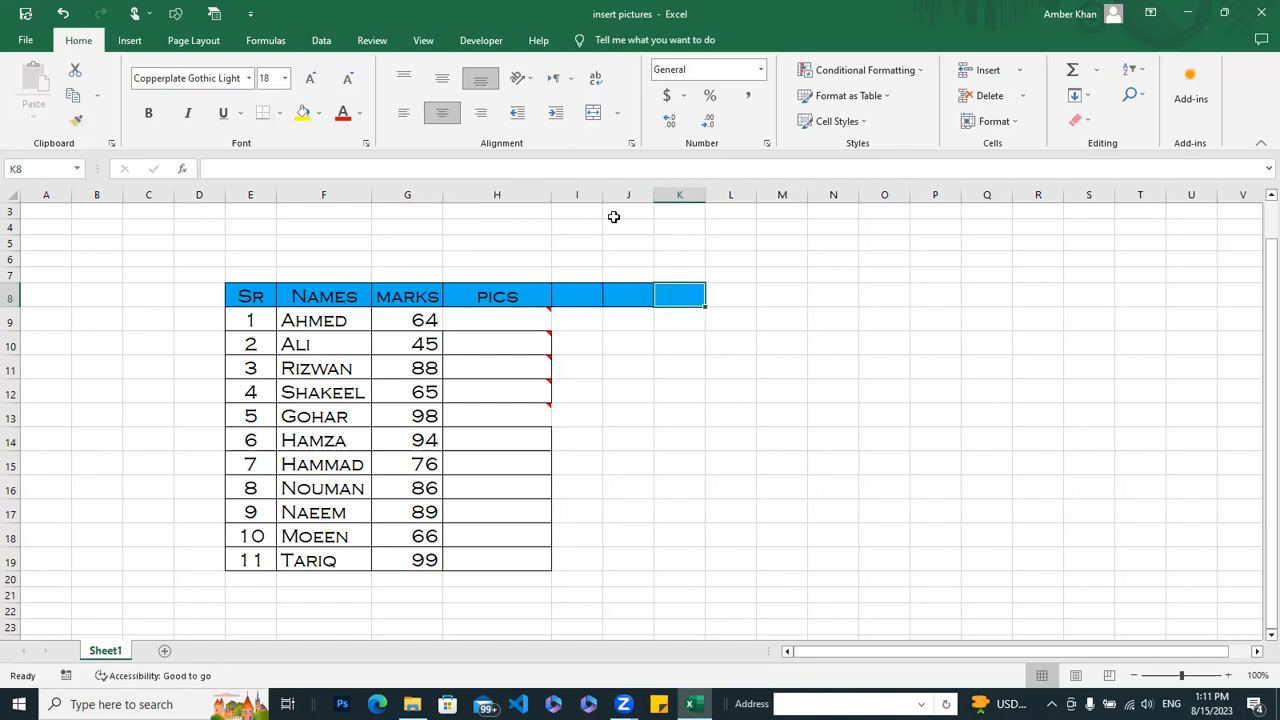
click(713, 408)
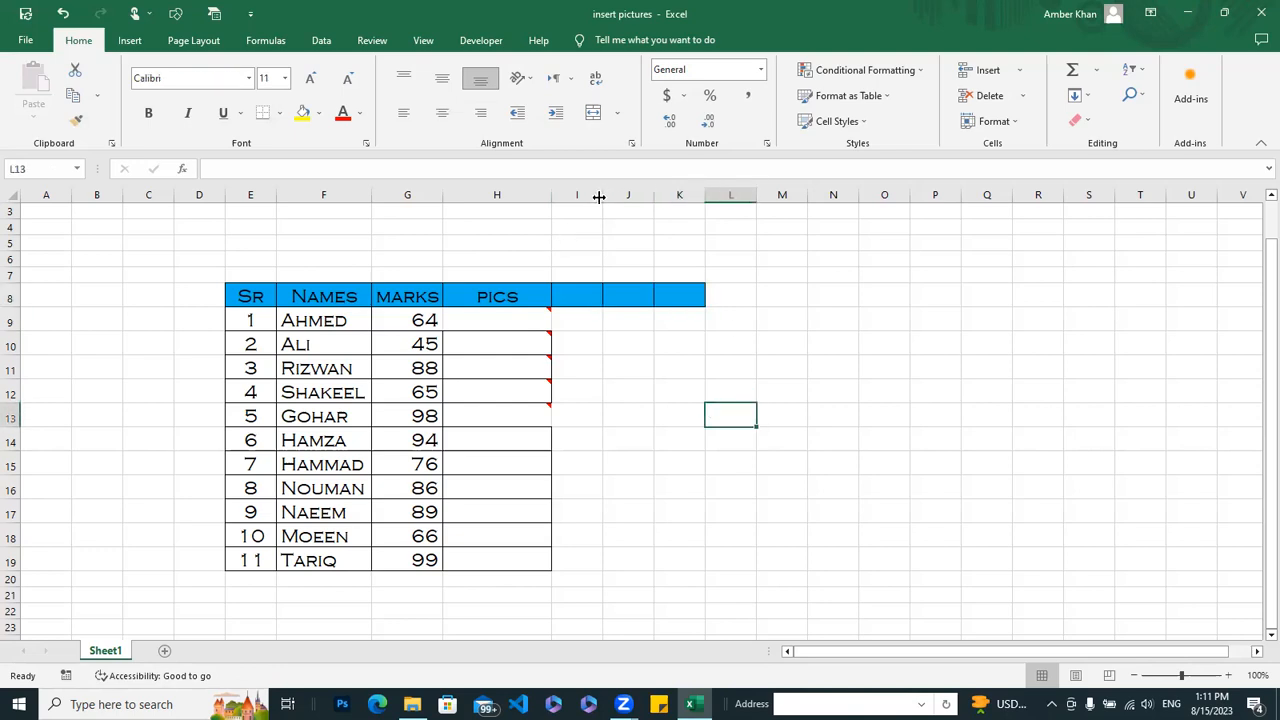
drag(600, 199, 883, 201)
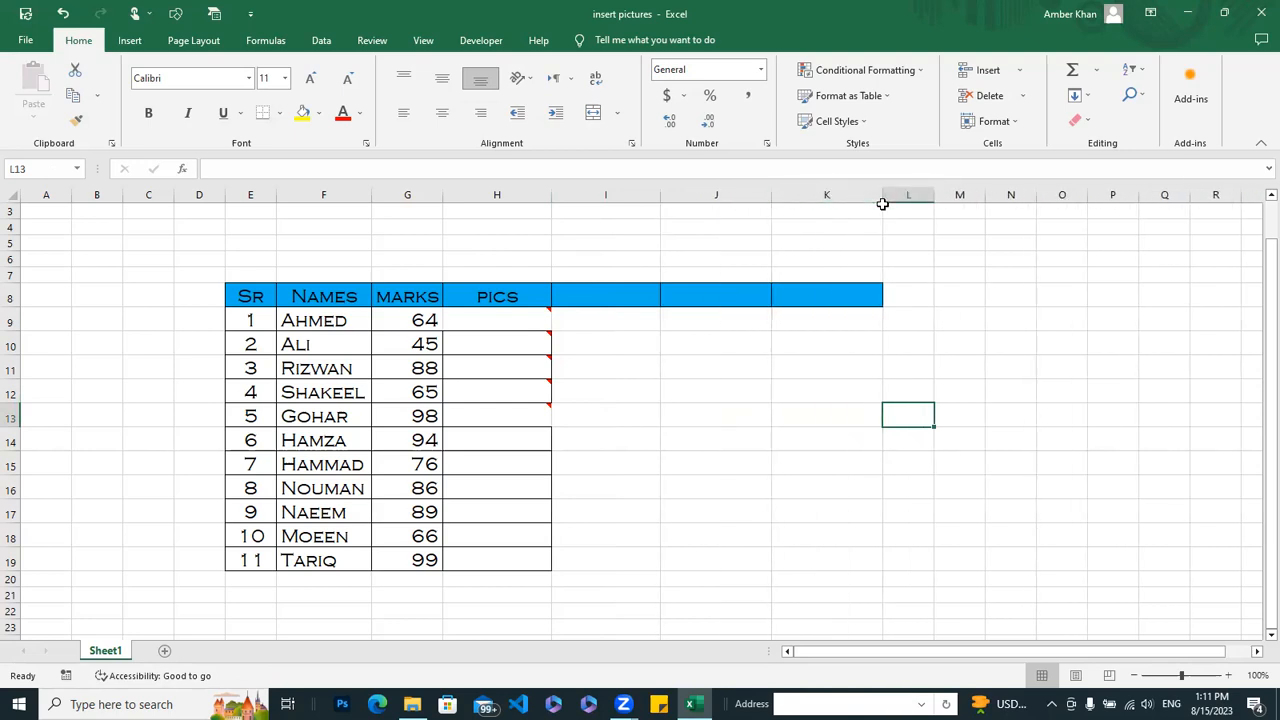
Step: Enter the column header %AGE in cell I8, beside the PICS header
click(605, 296)
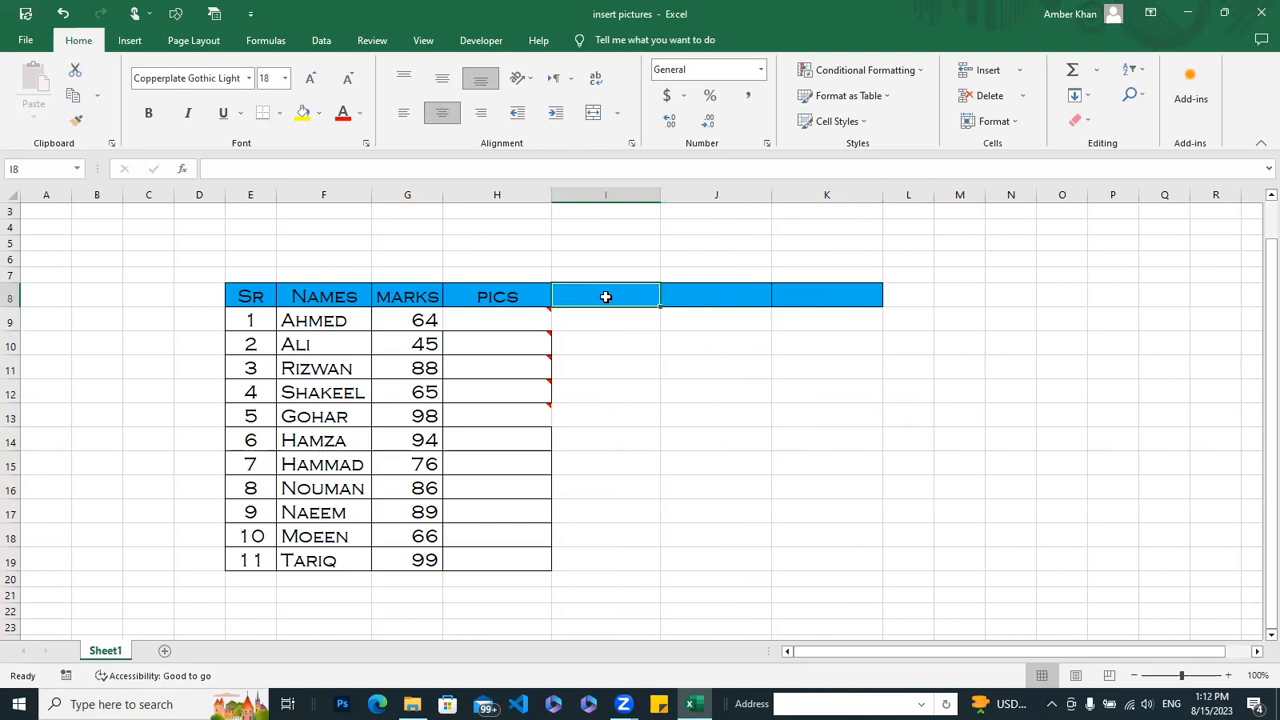
text(%)
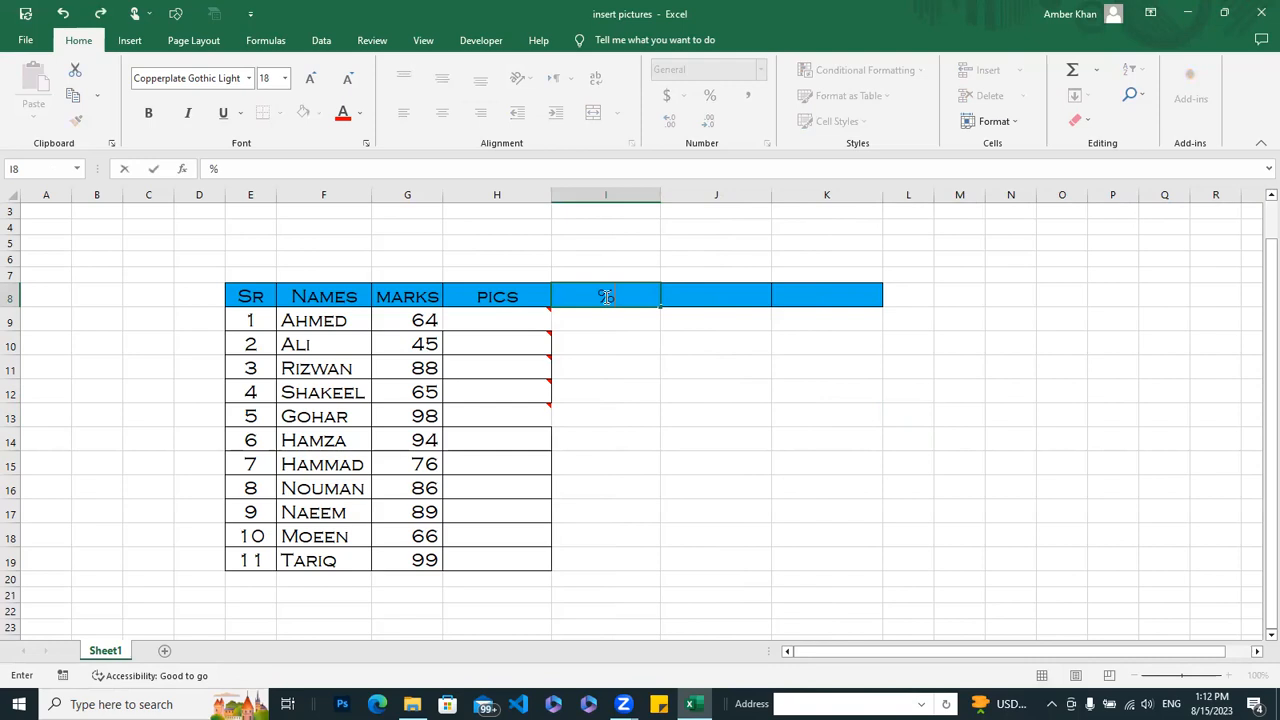
text(AGE)
key(Return)
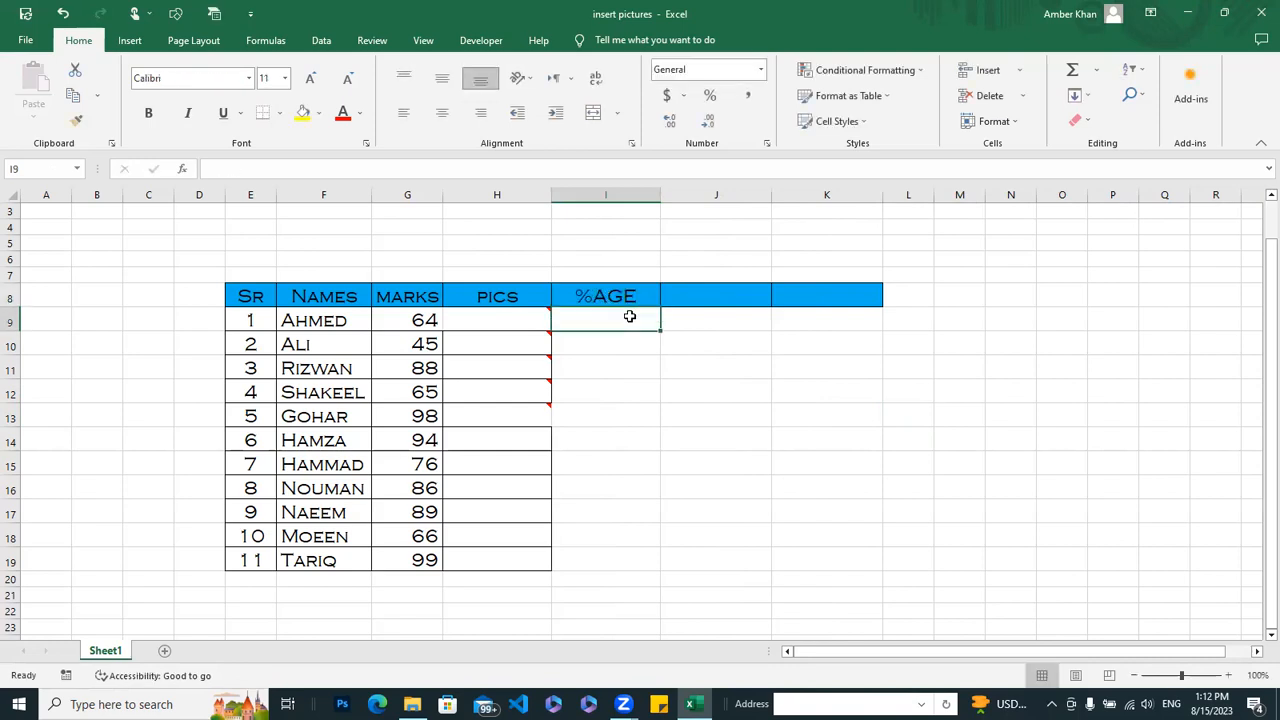
Step: Enter 55% in I9 and fill it down the %AGE column through I19
text(55)
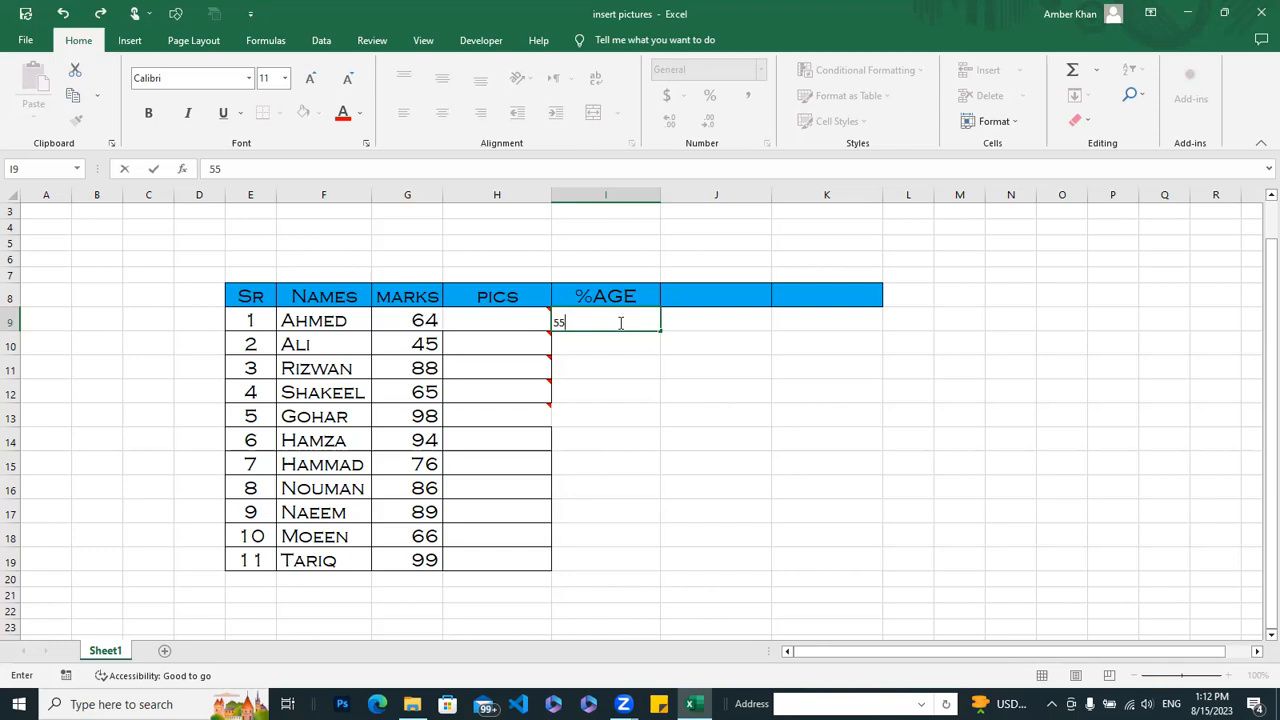
text(%)
key(Return)
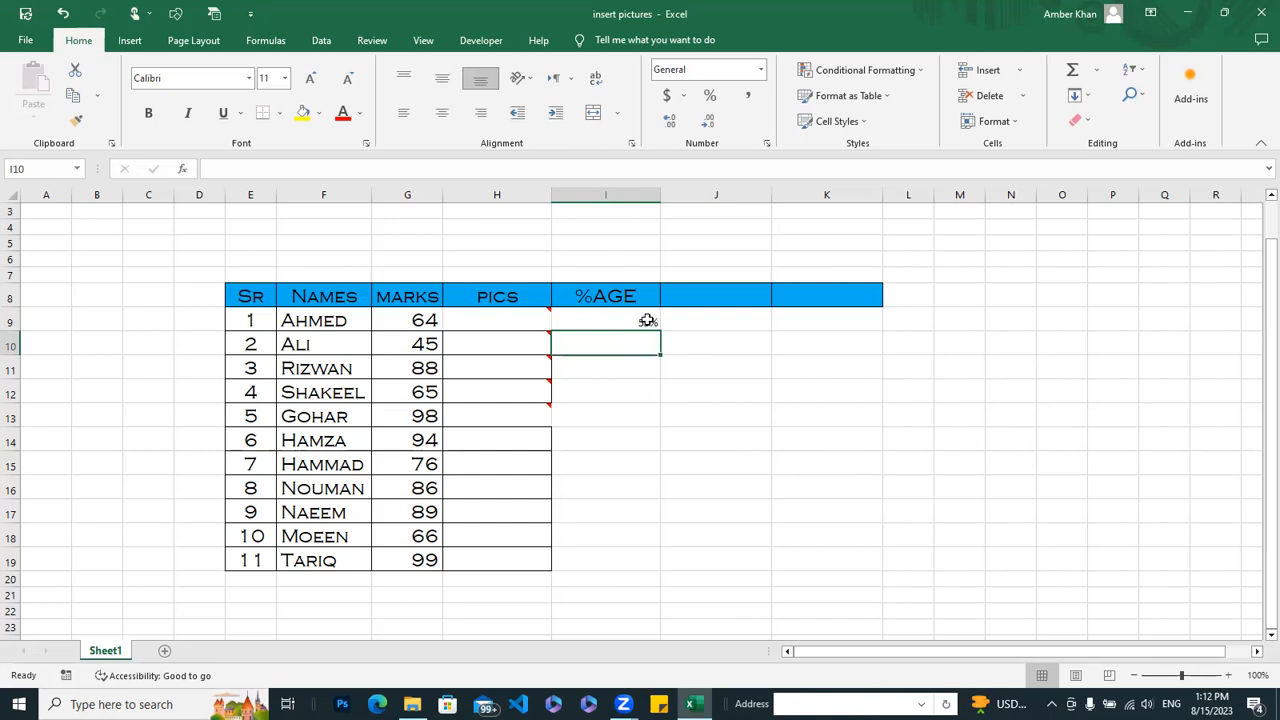
click(648, 320)
drag(660, 330, 647, 572)
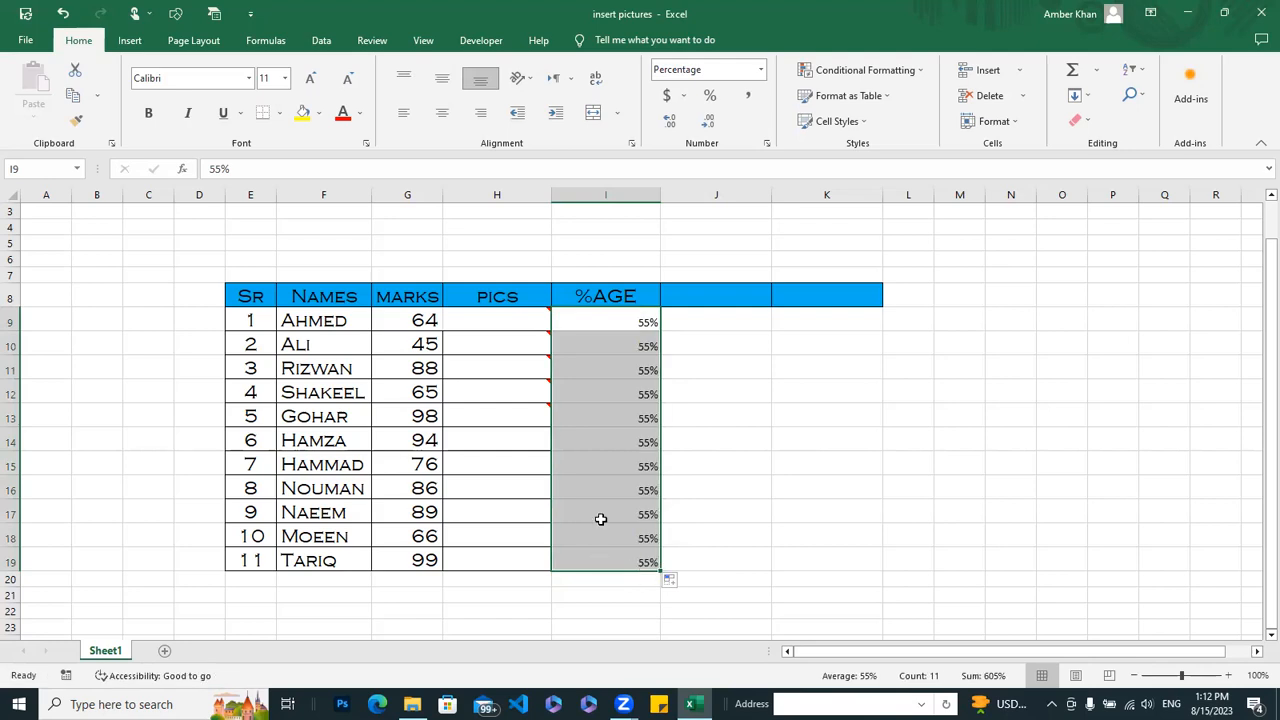
Step: Change individual %AGE values: 98% in I11, 45% in I13, 90% in I15 and 65% in I18
click(602, 368)
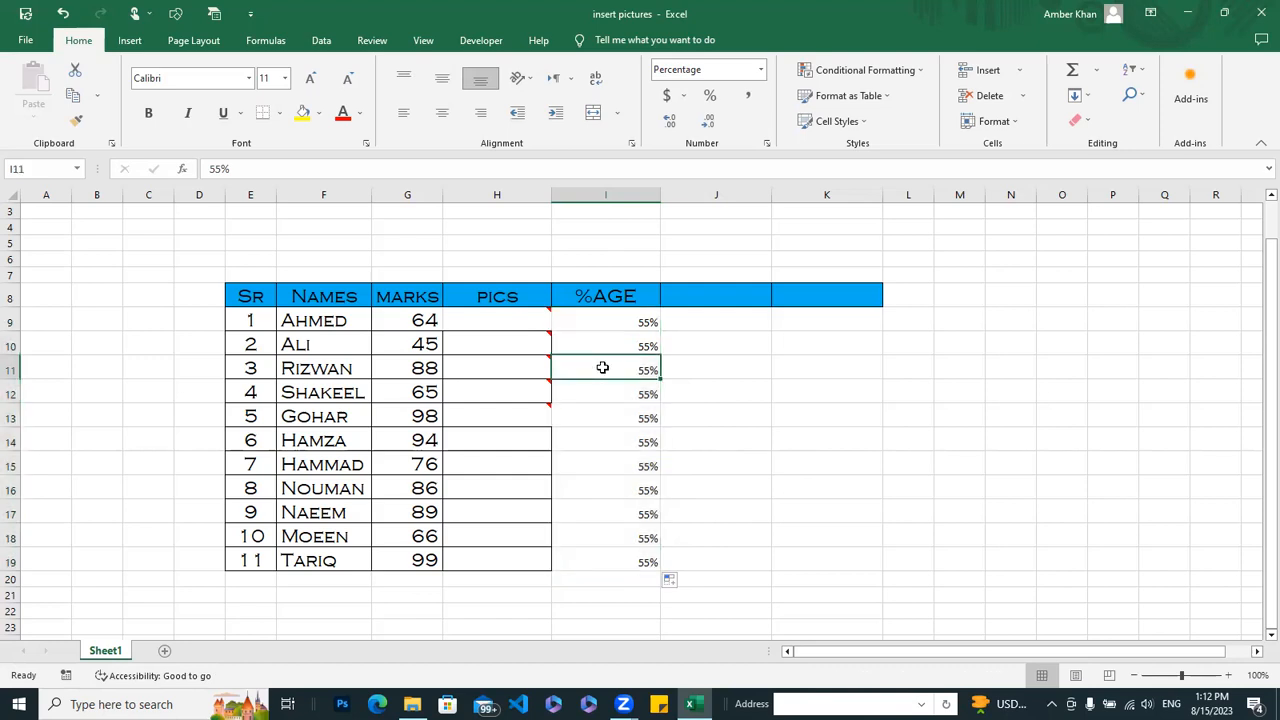
text(98)
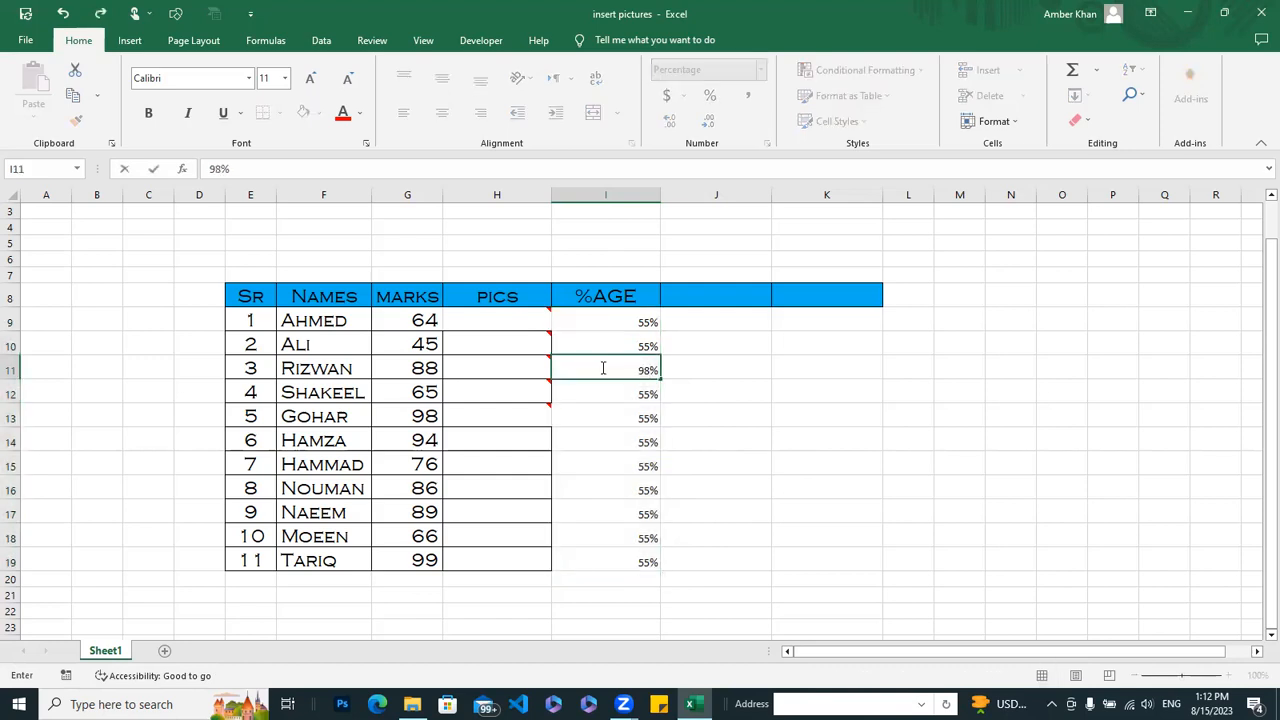
click(698, 416)
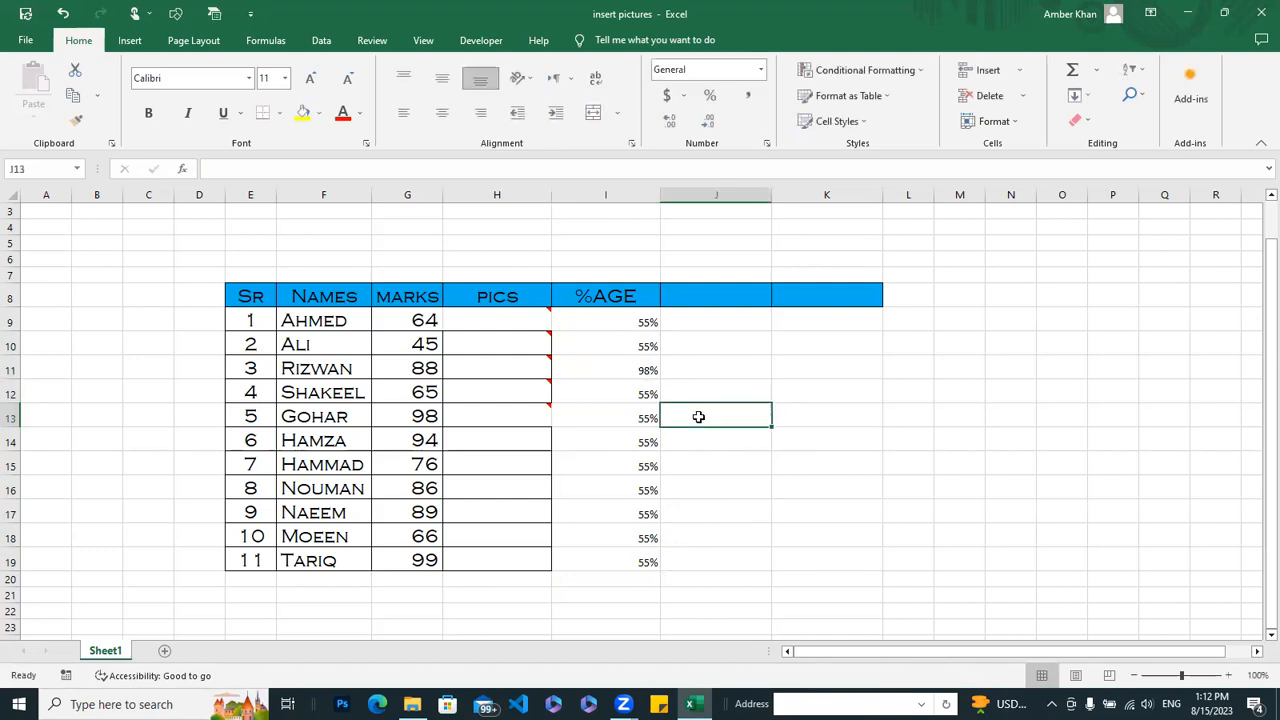
click(623, 417)
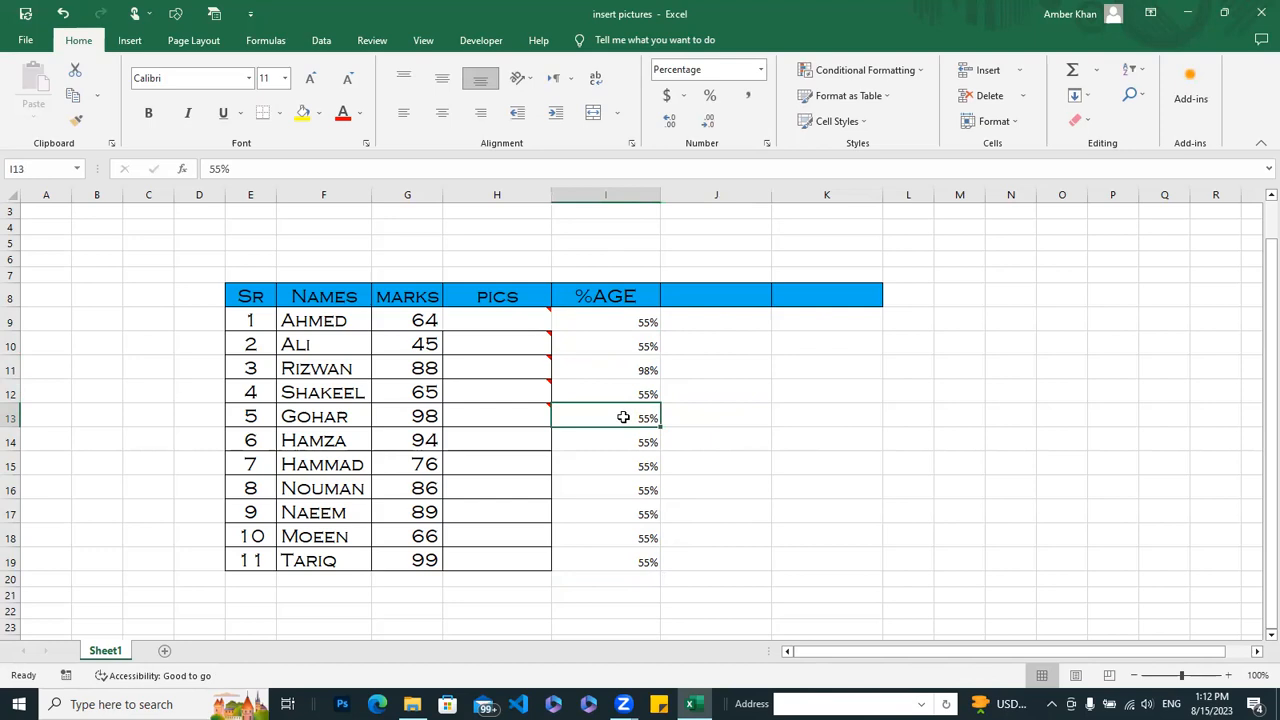
text(45)
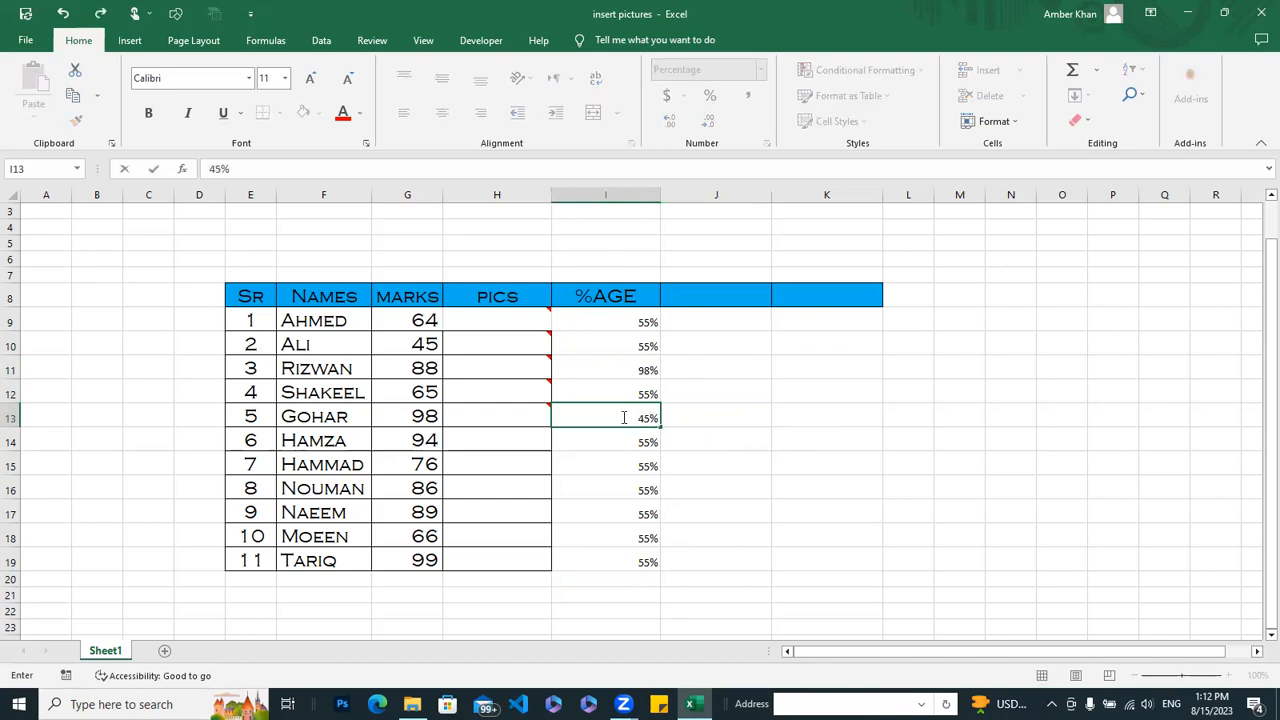
click(630, 468)
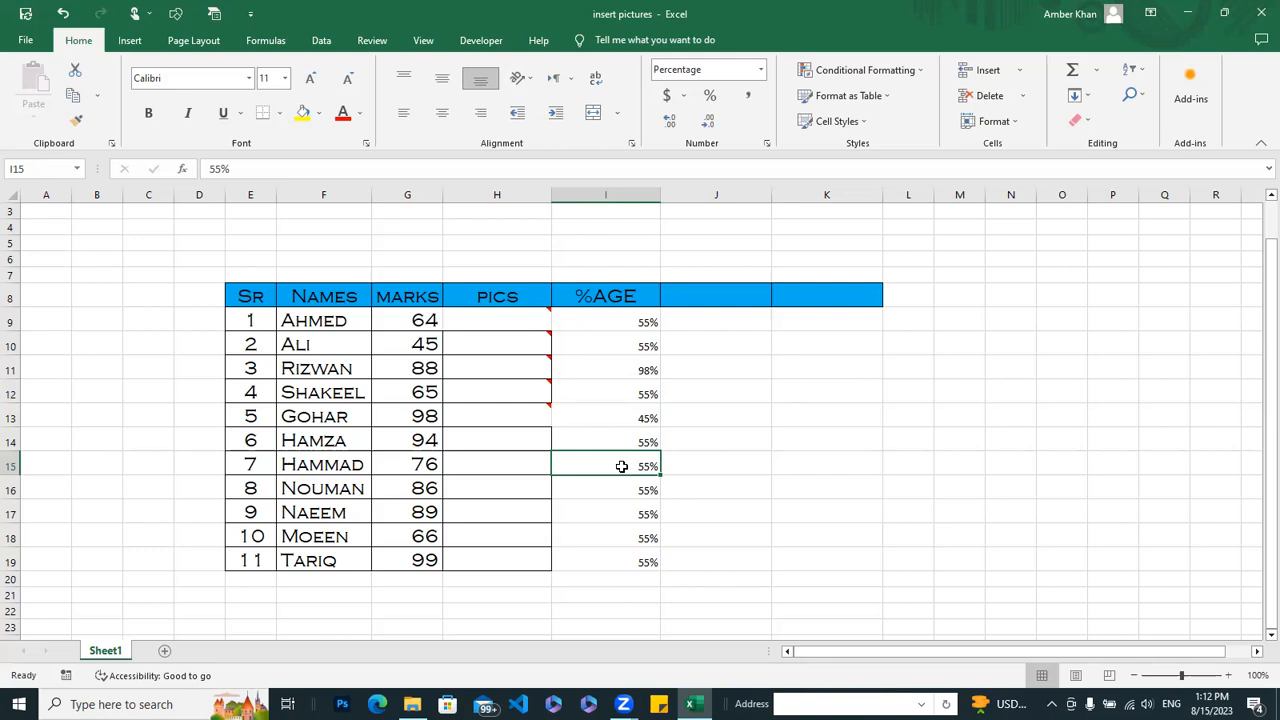
text(90)
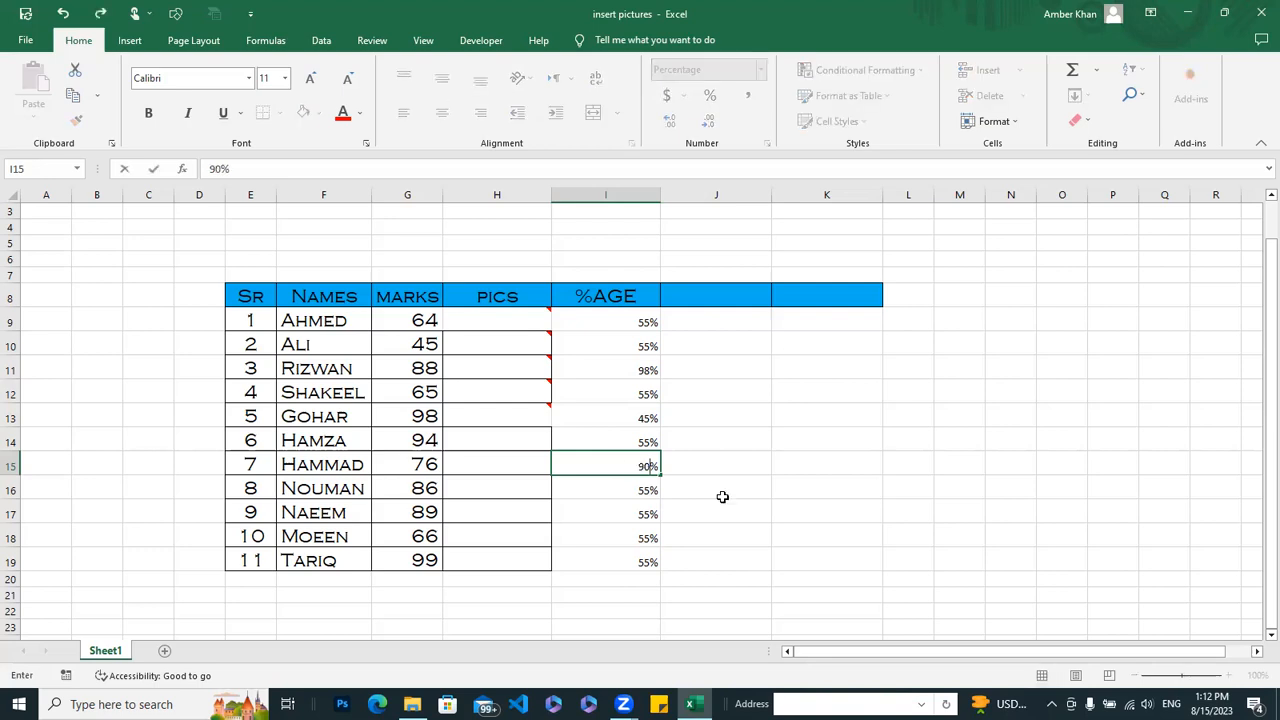
click(722, 497)
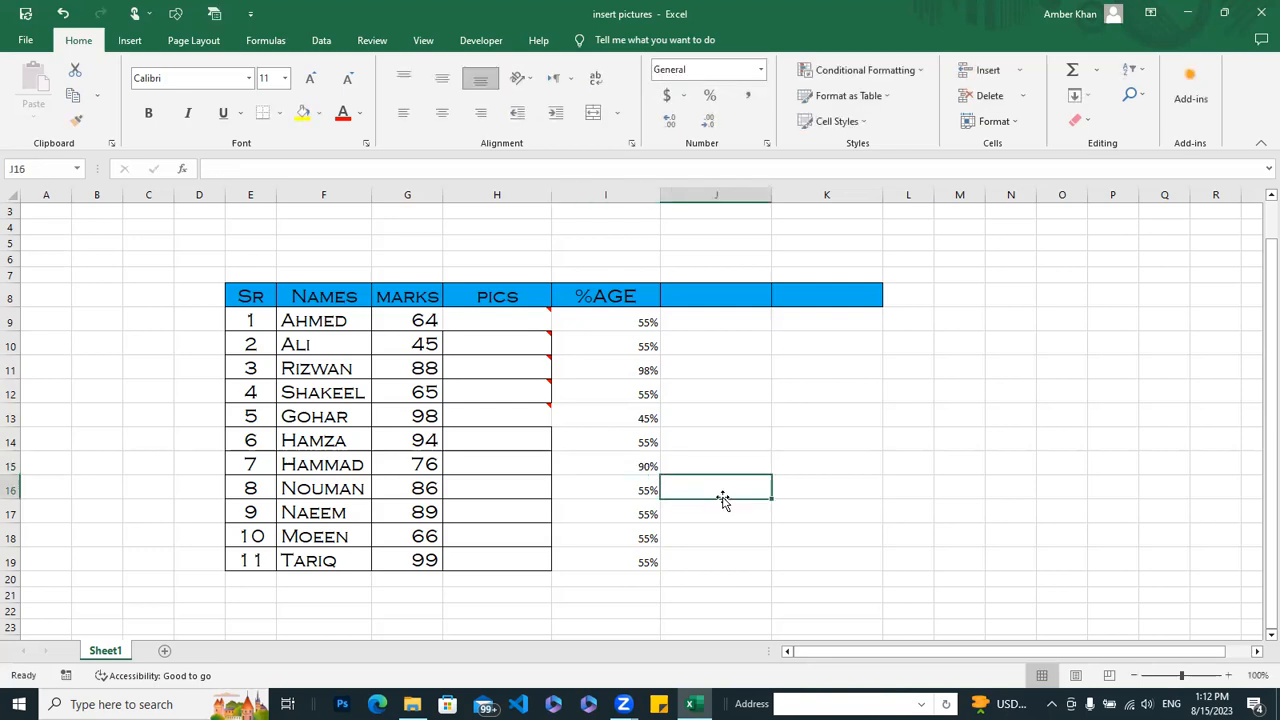
click(629, 541)
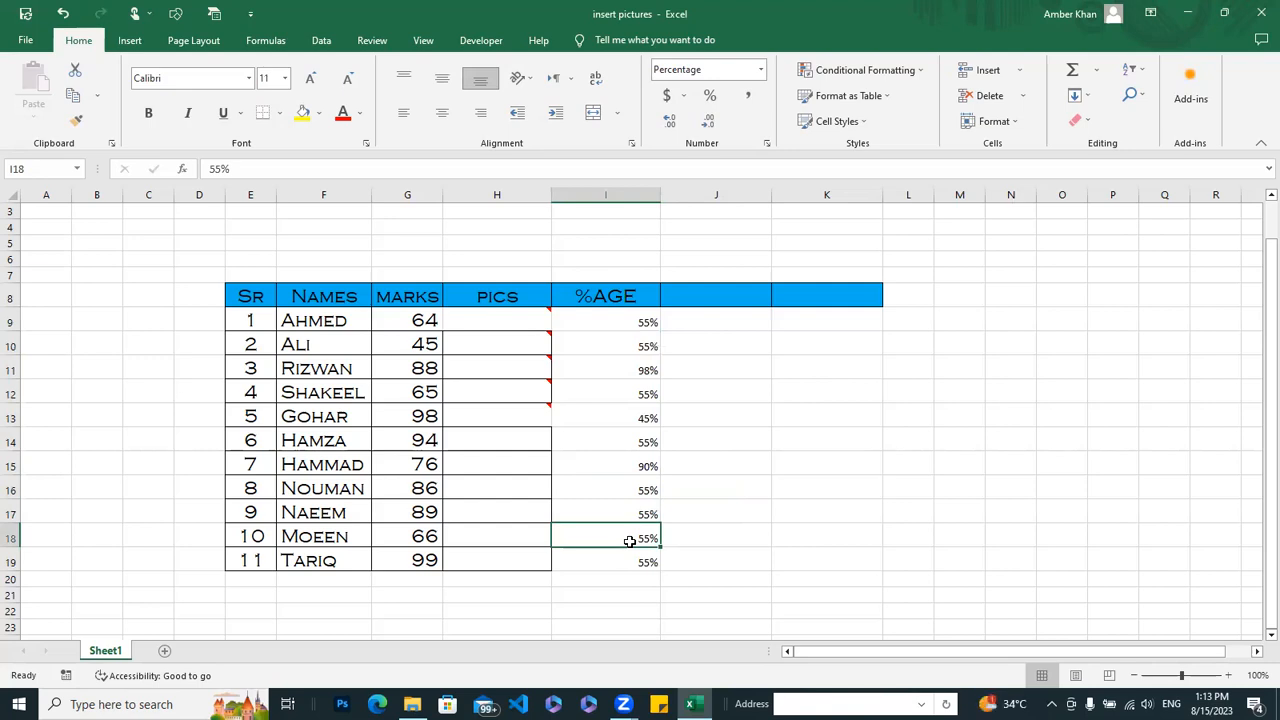
text(65)
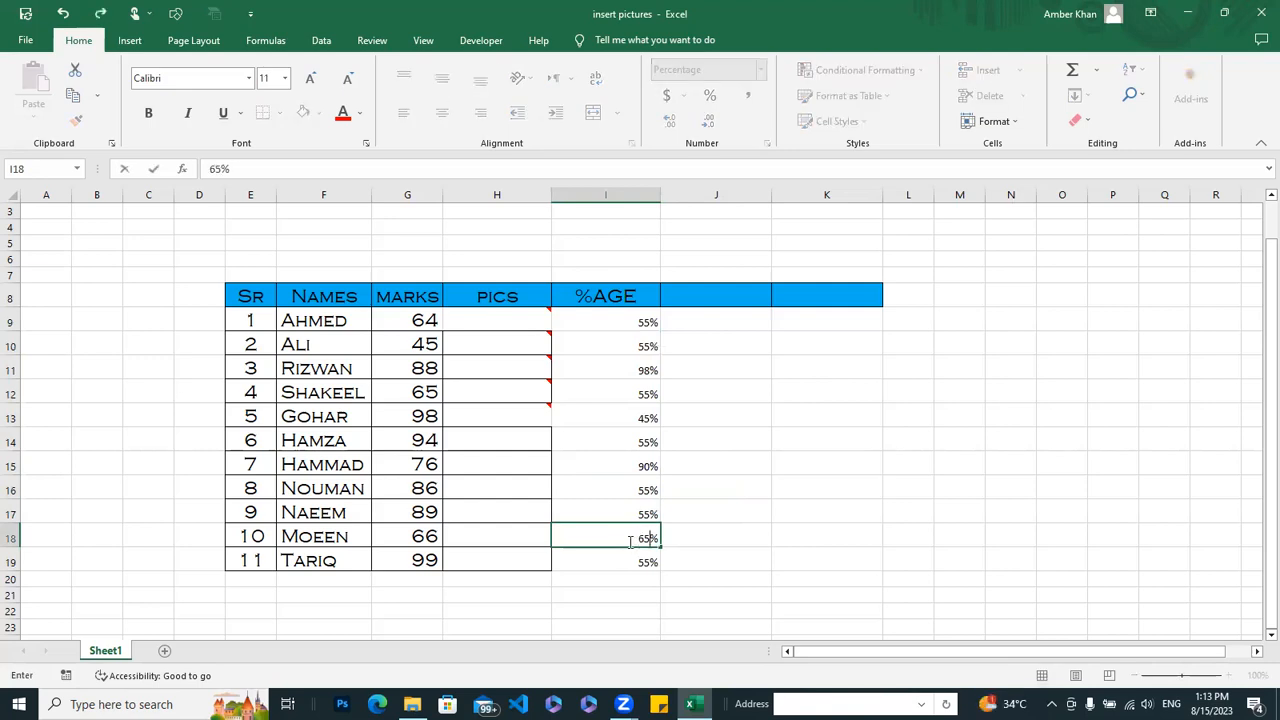
click(720, 557)
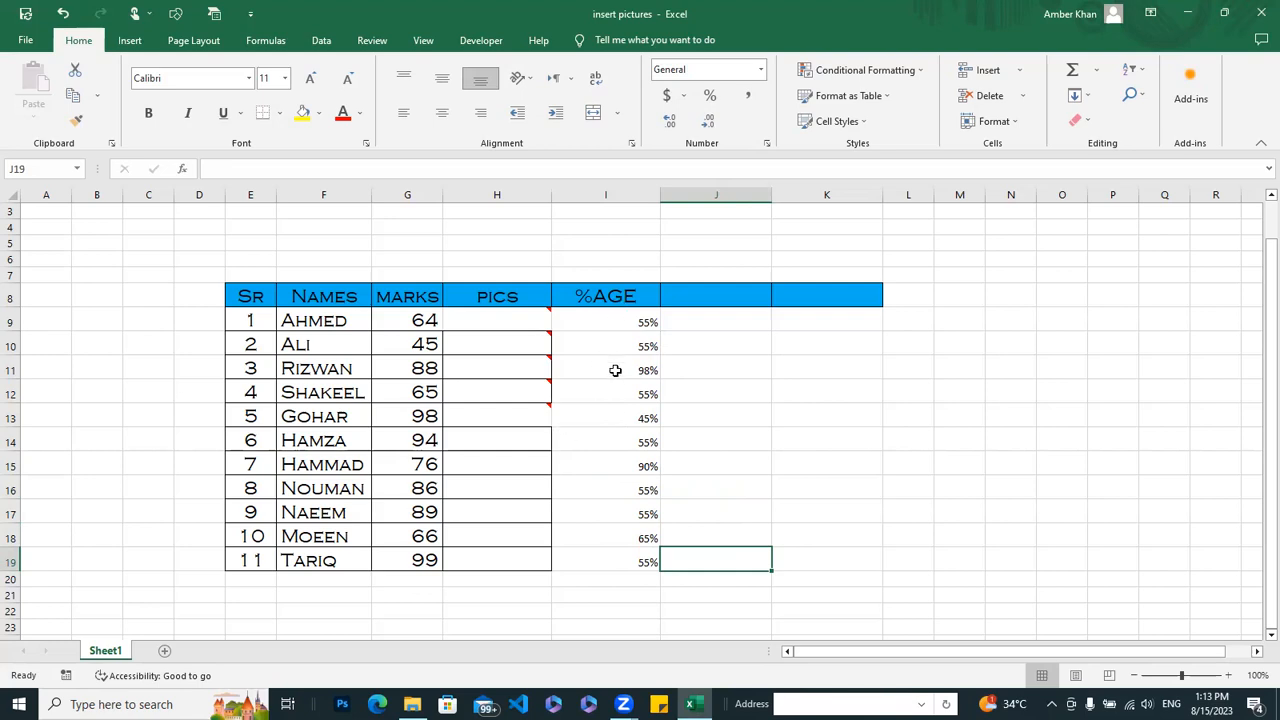
Step: Enter the column header DATE in cell J8, beside the %AGE header
click(730, 294)
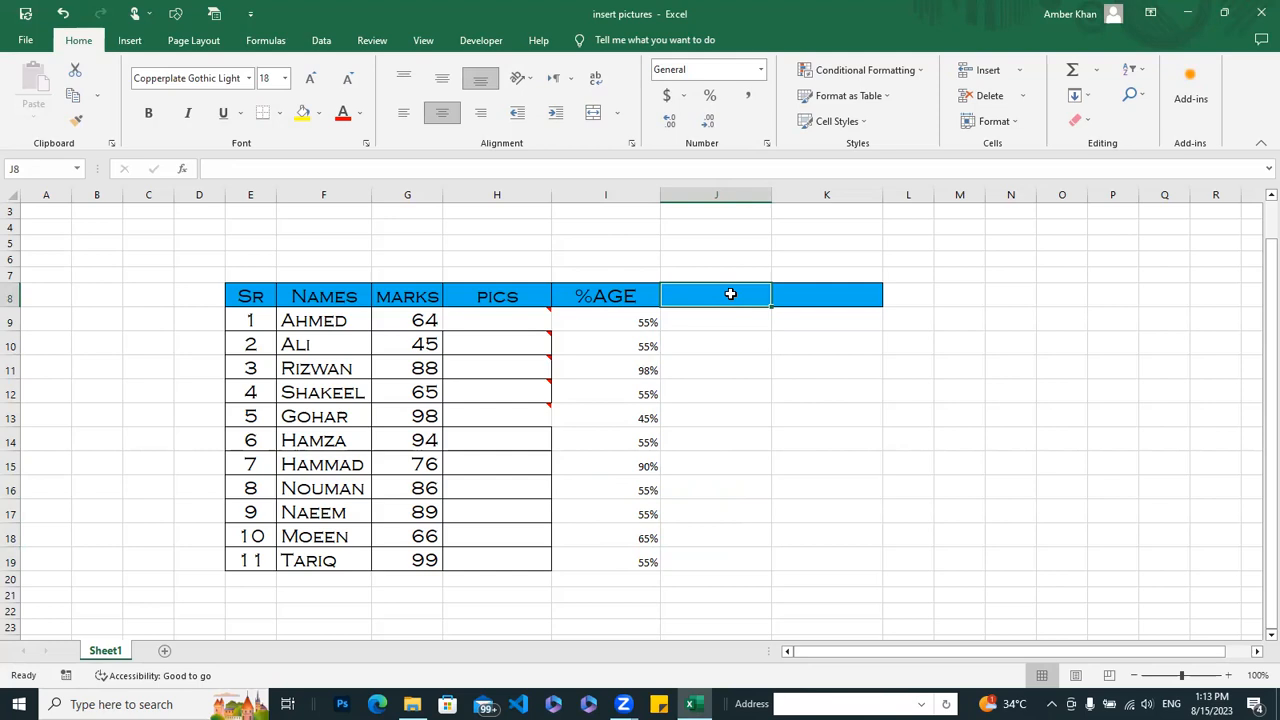
text(DATE)
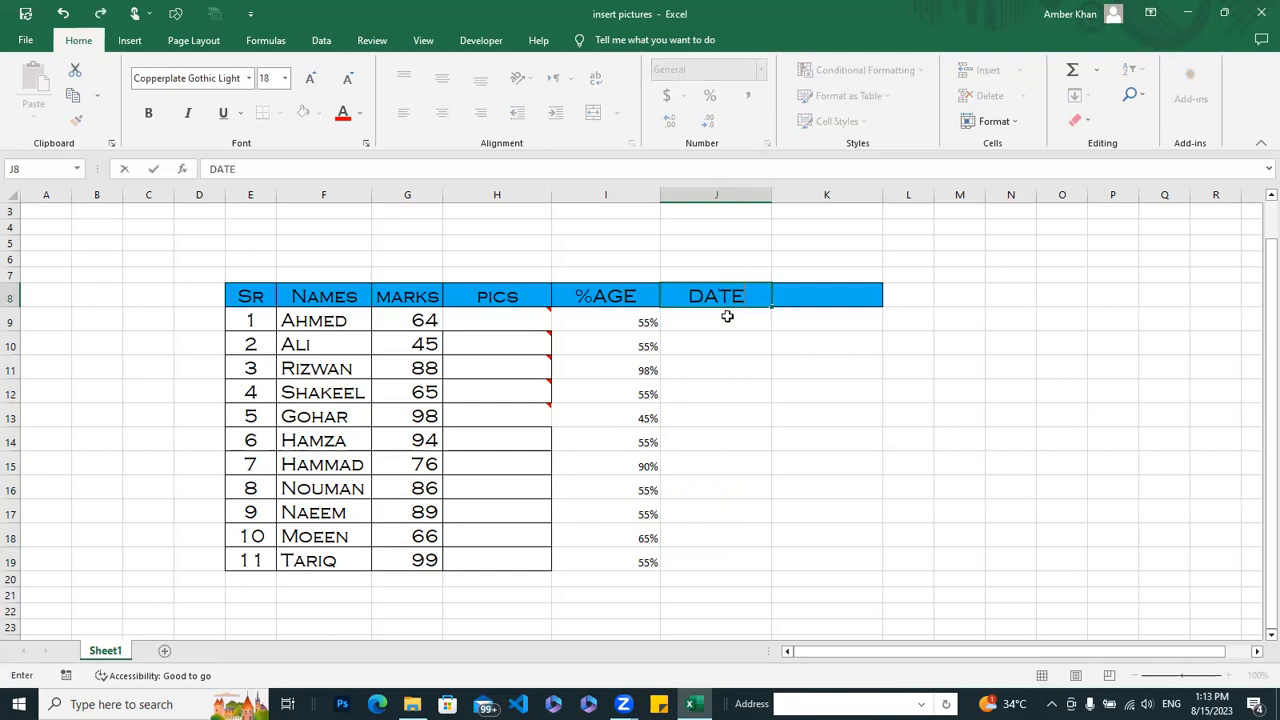
click(727, 316)
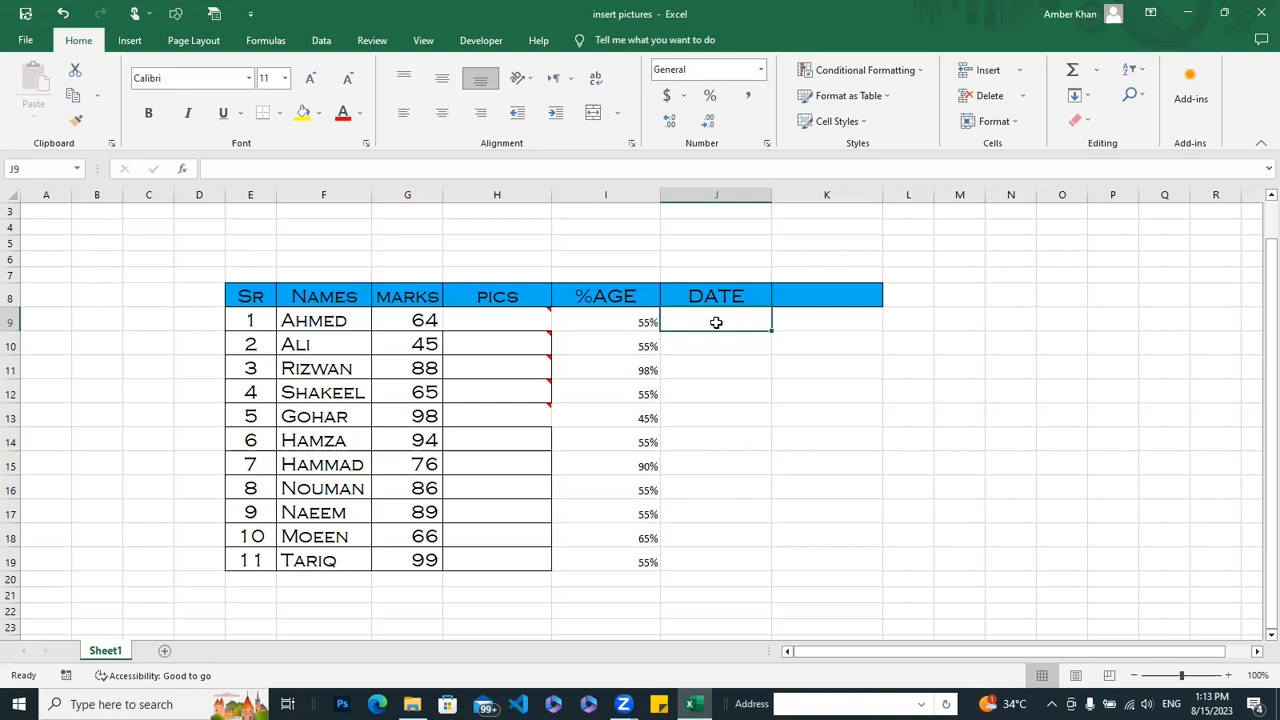
Step: Try to insert the current date in J9, and clear the repeated date entry from the cell
key(ctrl+semicolon)
key(ctrl+semicolon)
key(ctrl+semicolon)
key(ctrl+semicolon)
key(ctrl+semicolon)
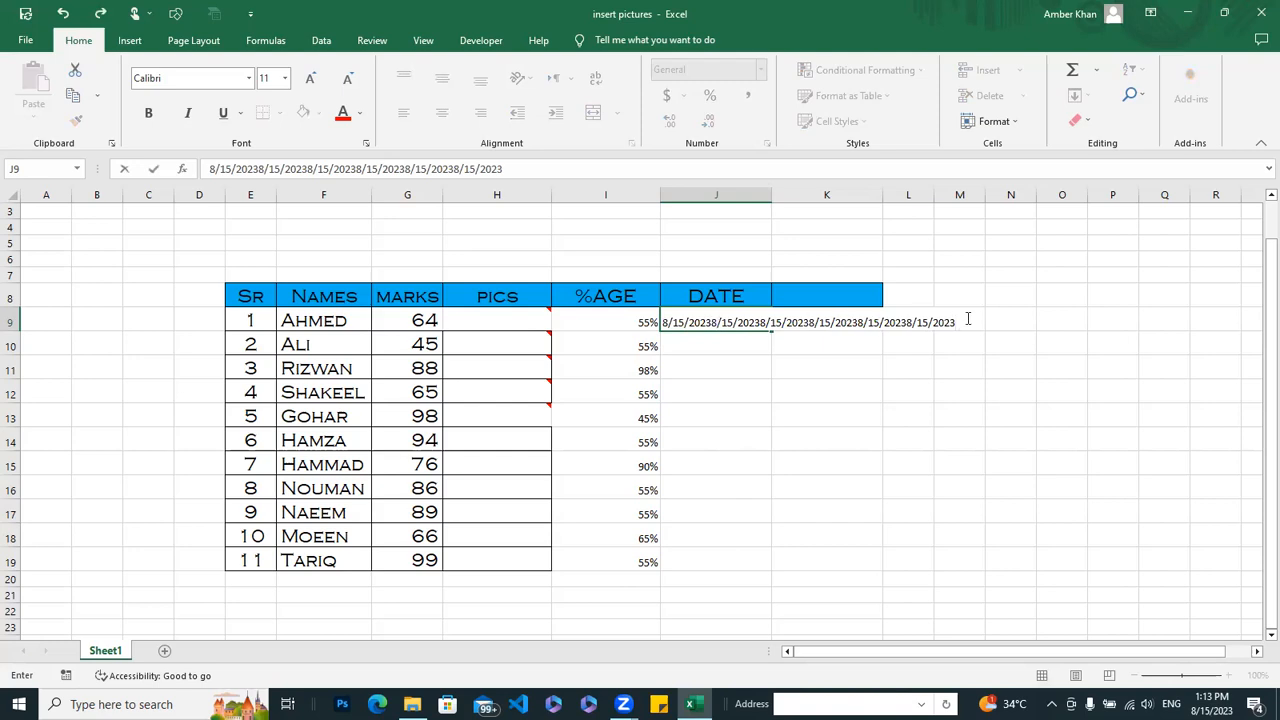
key(BackSpace)
key(BackSpace)
key(BackSpace)
key(BackSpace)
key(BackSpace)
key(BackSpace)
key(BackSpace)
key(BackSpace)
key(BackSpace)
key(BackSpace)
key(BackSpace)
key(BackSpace)
key(BackSpace)
key(BackSpace)
key(BackSpace)
key(BackSpace)
key(BackSpace)
key(BackSpace)
key(BackSpace)
key(BackSpace)
key(BackSpace)
key(BackSpace)
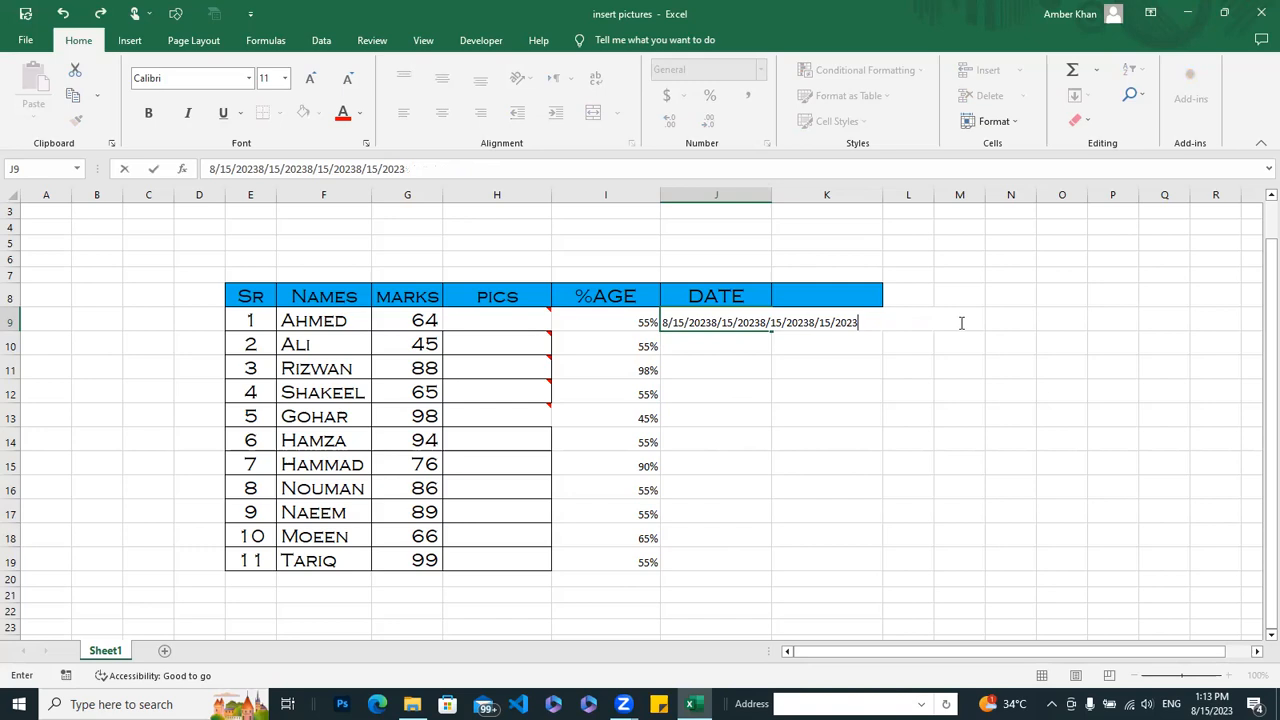
key(BackSpace)
key(BackSpace)
key(BackSpace)
key(BackSpace)
key(BackSpace)
key(BackSpace)
key(BackSpace)
key(BackSpace)
key(BackSpace)
key(BackSpace)
key(BackSpace)
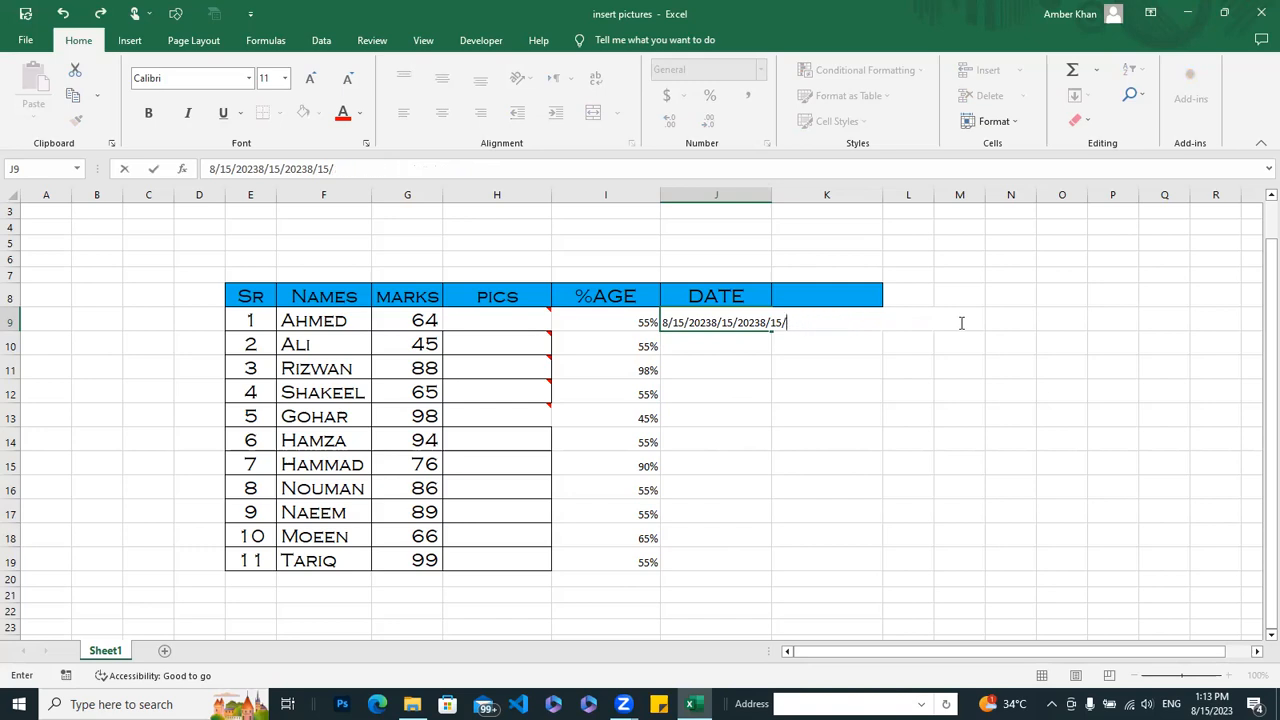
key(BackSpace)
key(BackSpace)
key(BackSpace)
key(BackSpace)
key(BackSpace)
key(BackSpace)
key(BackSpace)
key(BackSpace)
key(BackSpace)
key(BackSpace)
key(BackSpace)
key(BackSpace)
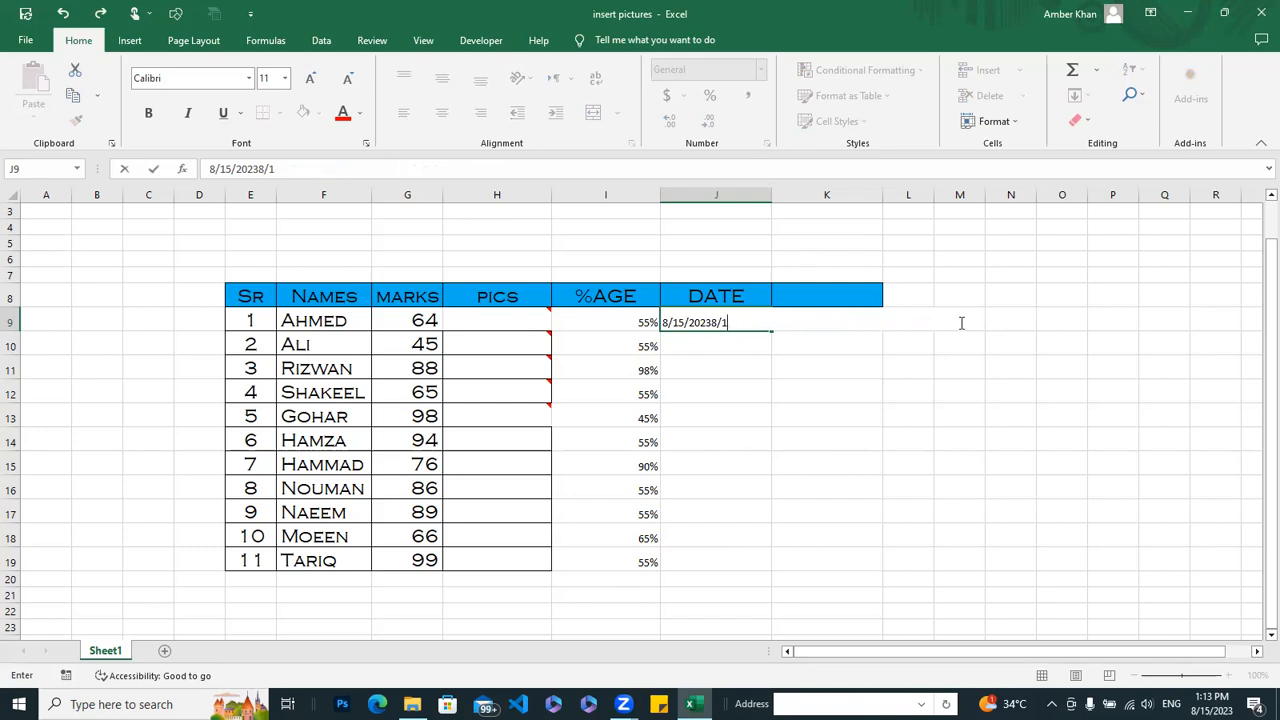
key(BackSpace)
key(BackSpace)
key(BackSpace)
key(BackSpace)
key(BackSpace)
key(BackSpace)
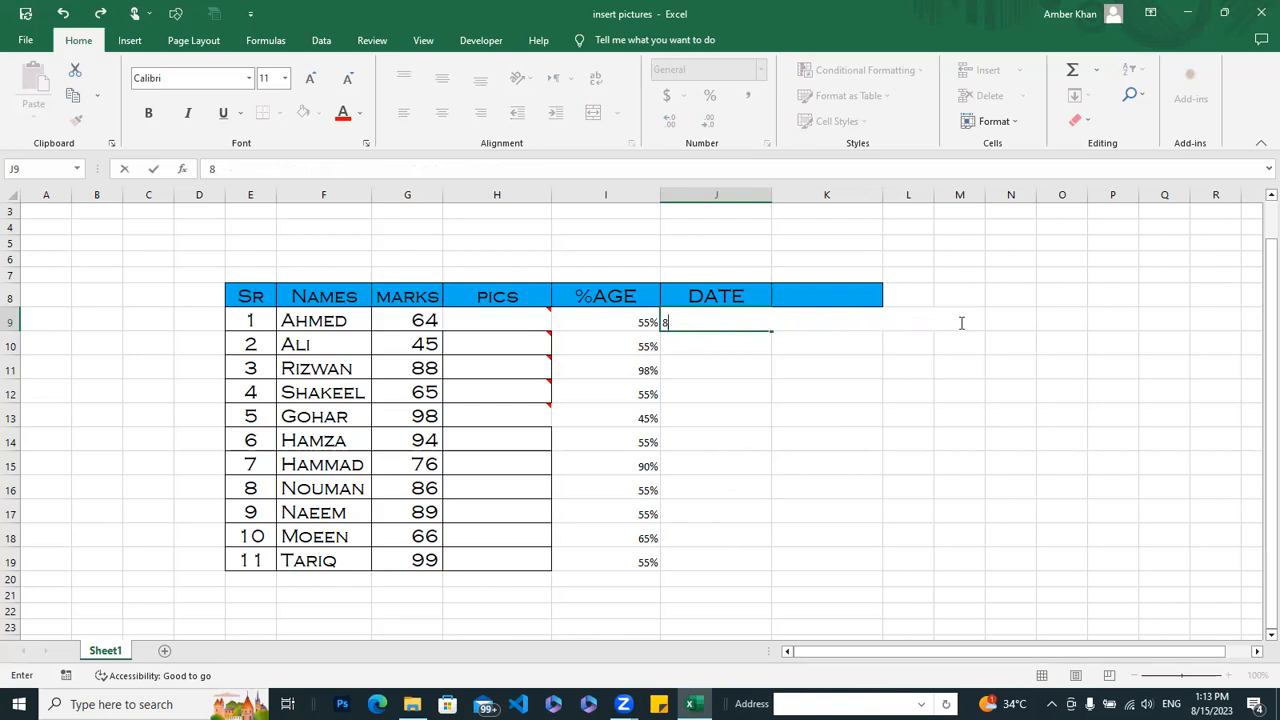
click(736, 347)
click(726, 319)
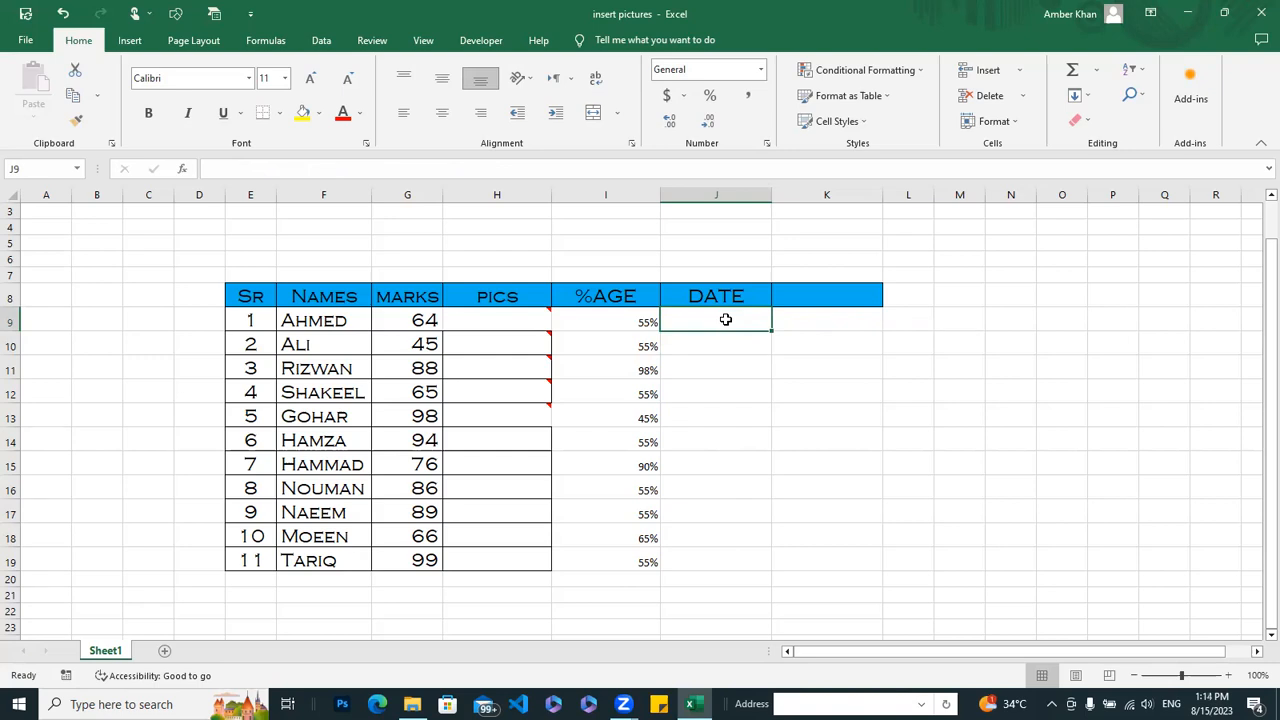
Step: Insert the current date, 8/15/2023, in J9 and fill it down the DATE column as a daily series through J19
key(ctrl+semicolon)
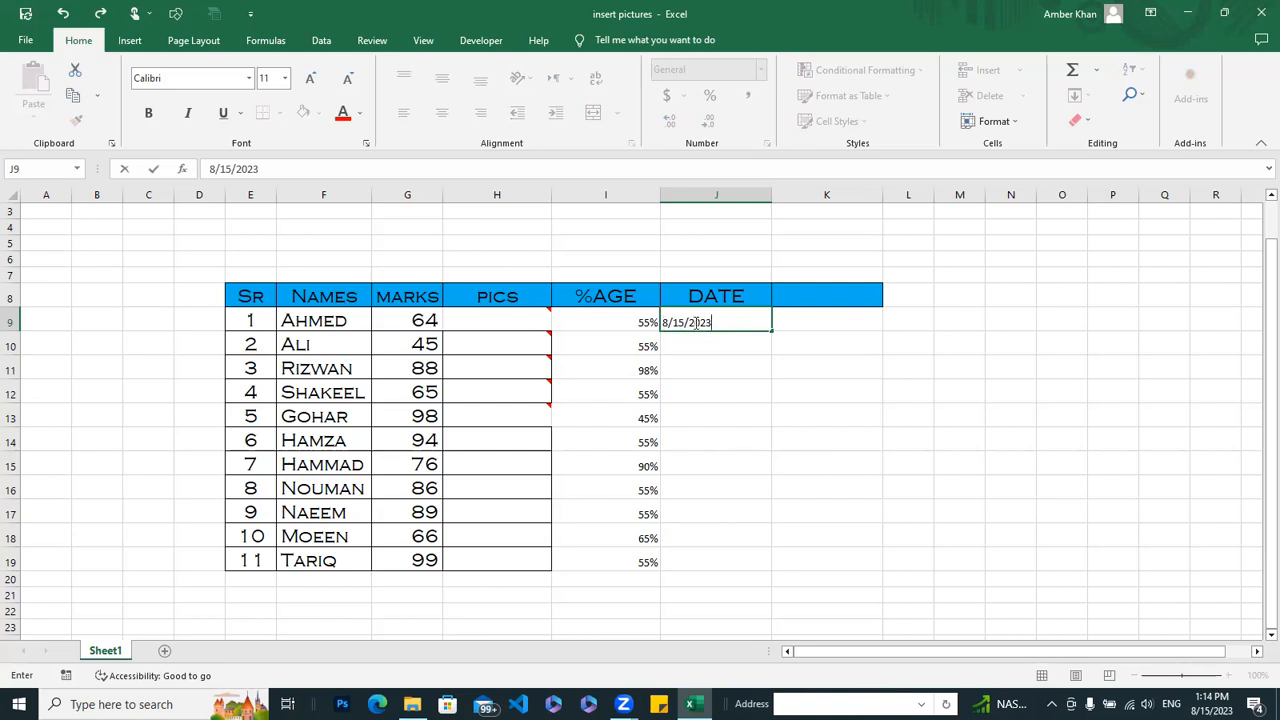
drag(771, 340, 781, 580)
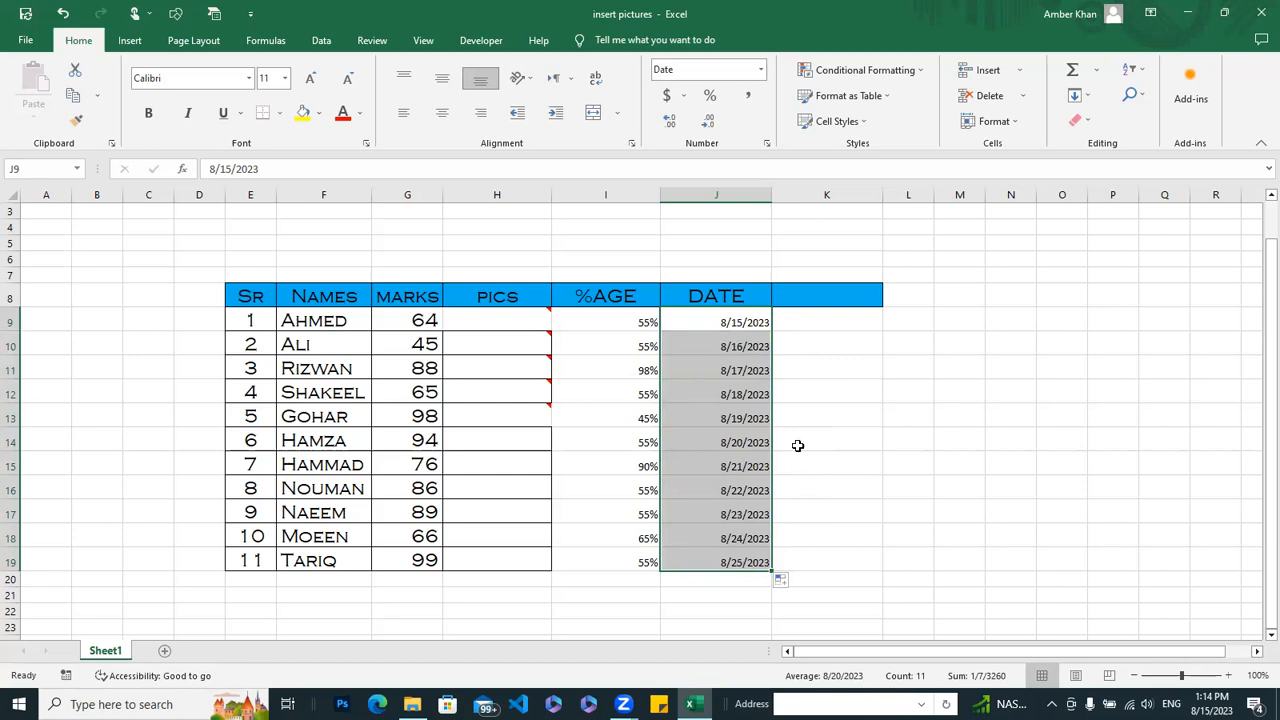
Step: Enter the column header TIME in K8 and fill K9 through K19 with hourly times starting from the current time, 1:14 PM
click(845, 297)
text(TIME)
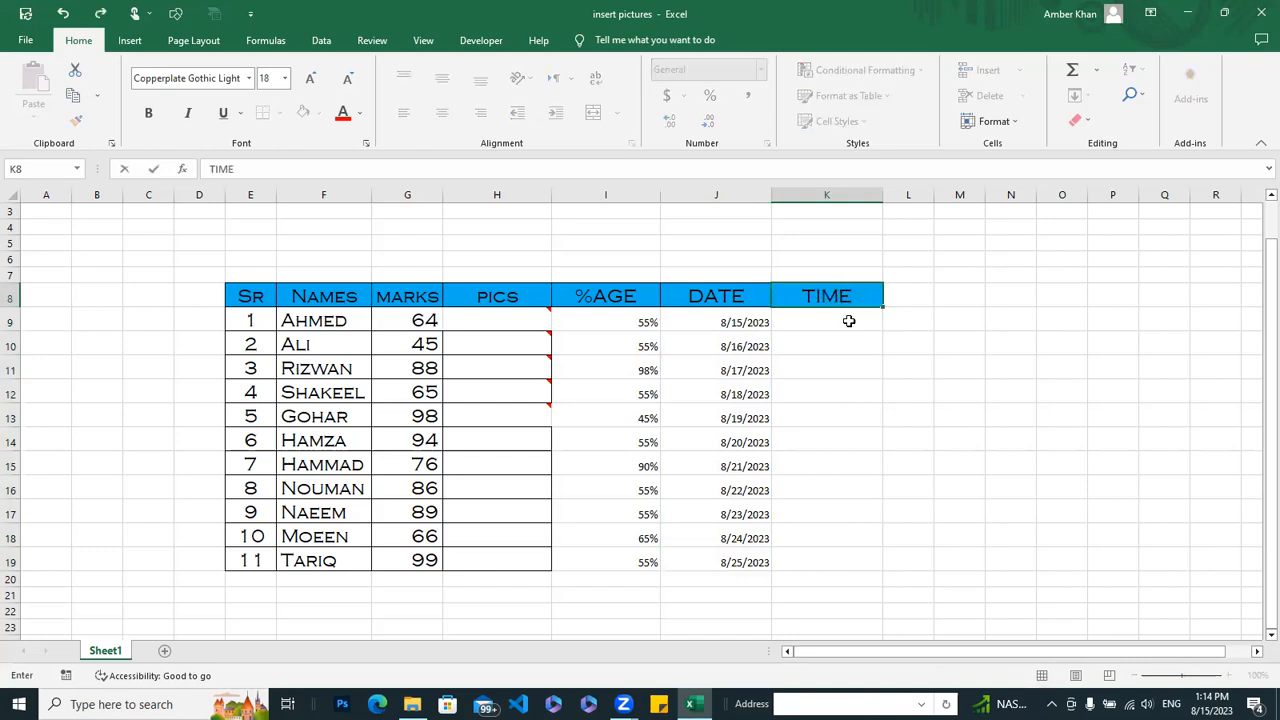
click(848, 321)
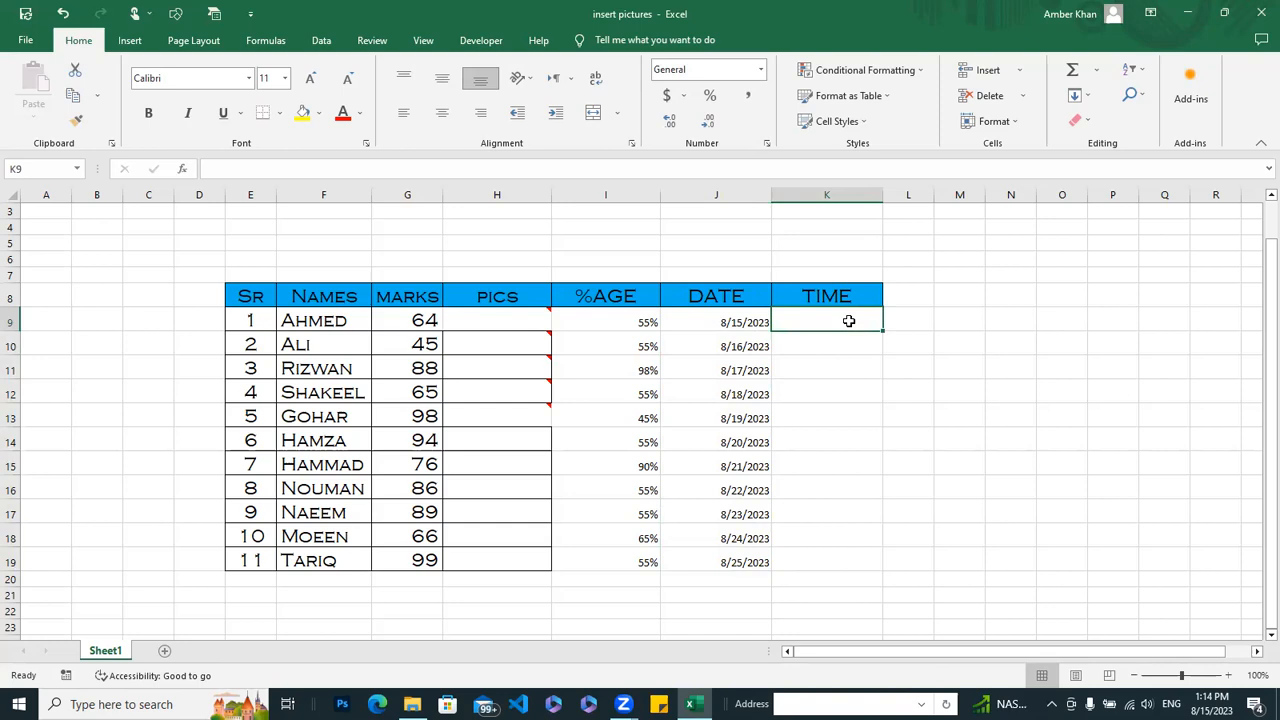
key(ctrl+shift+semicolon)
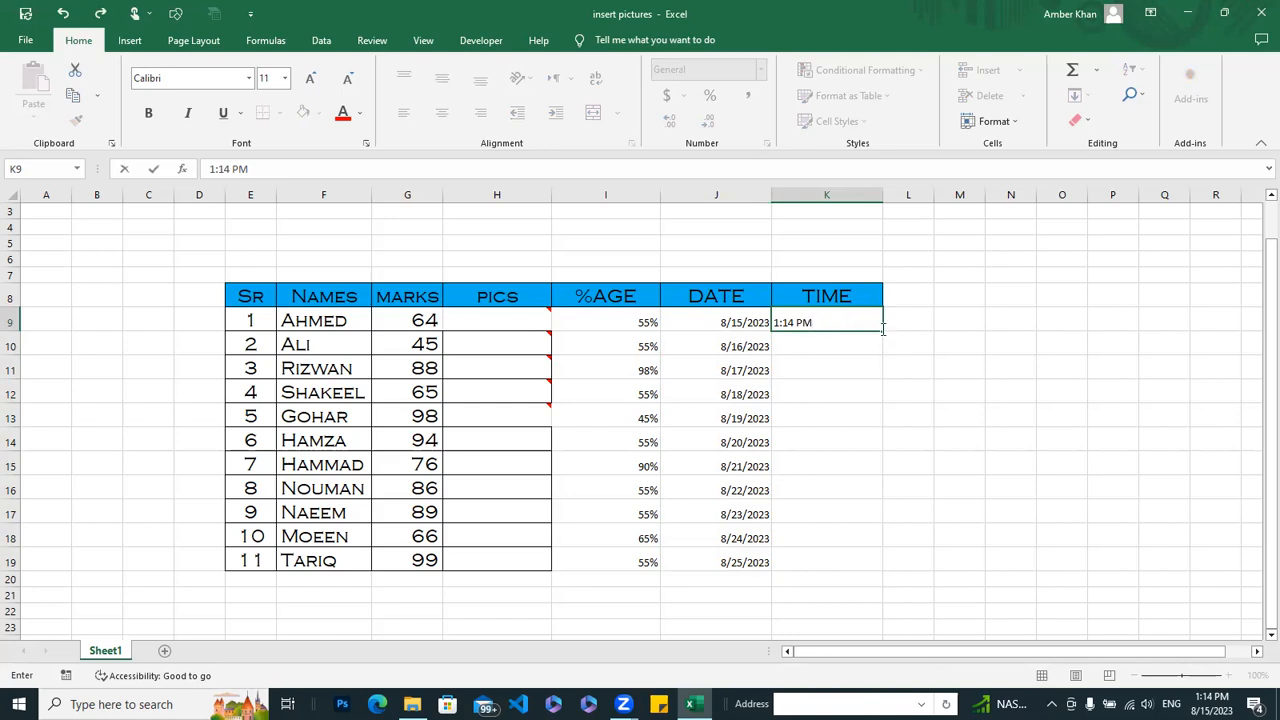
drag(883, 328, 880, 573)
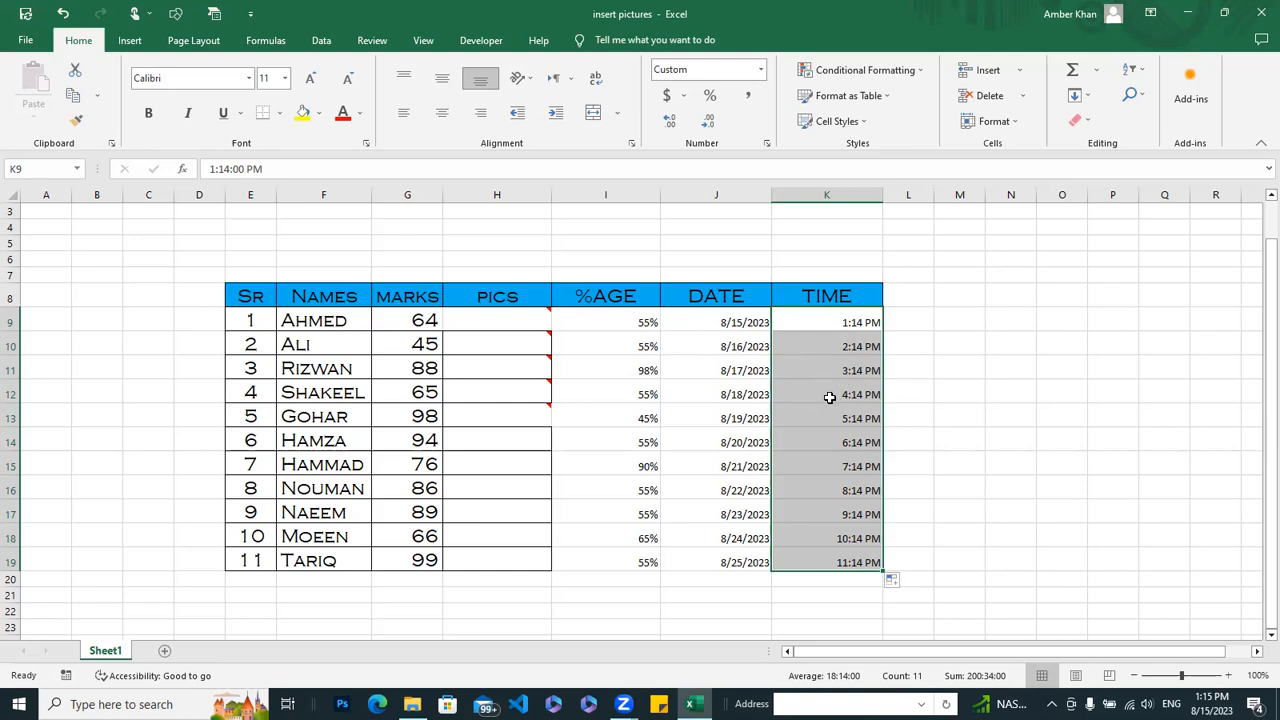
click(966, 412)
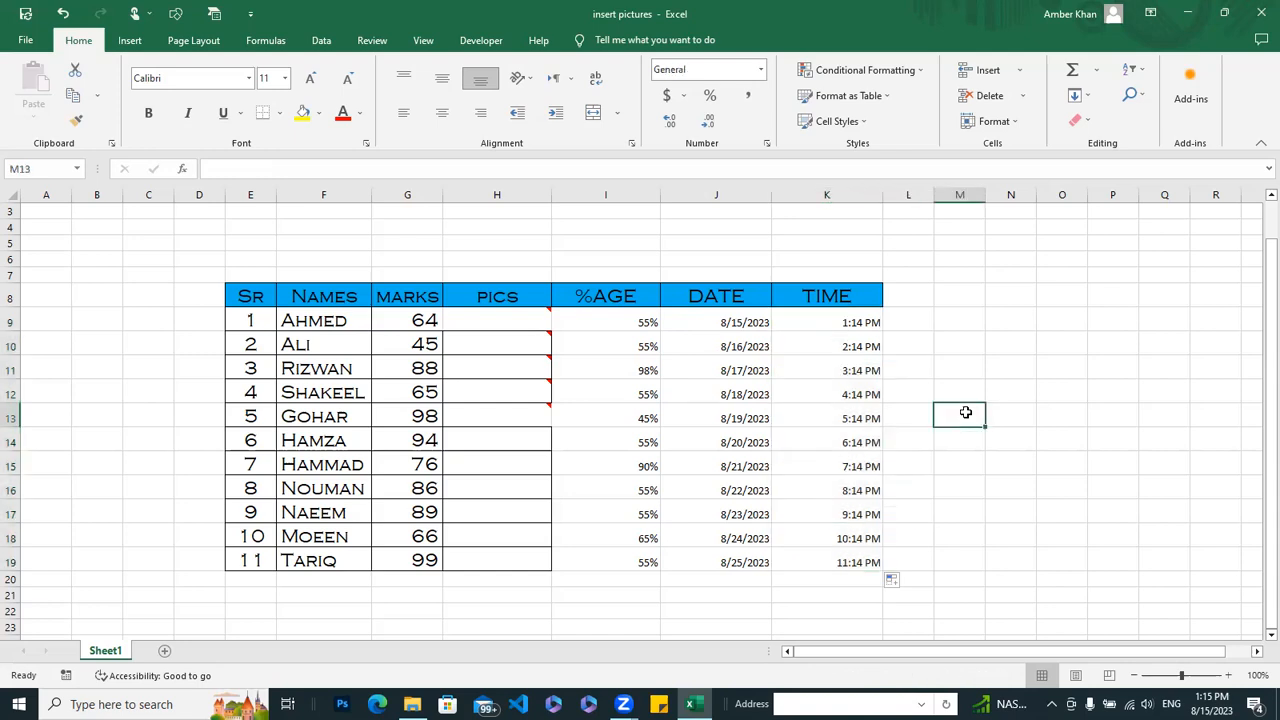